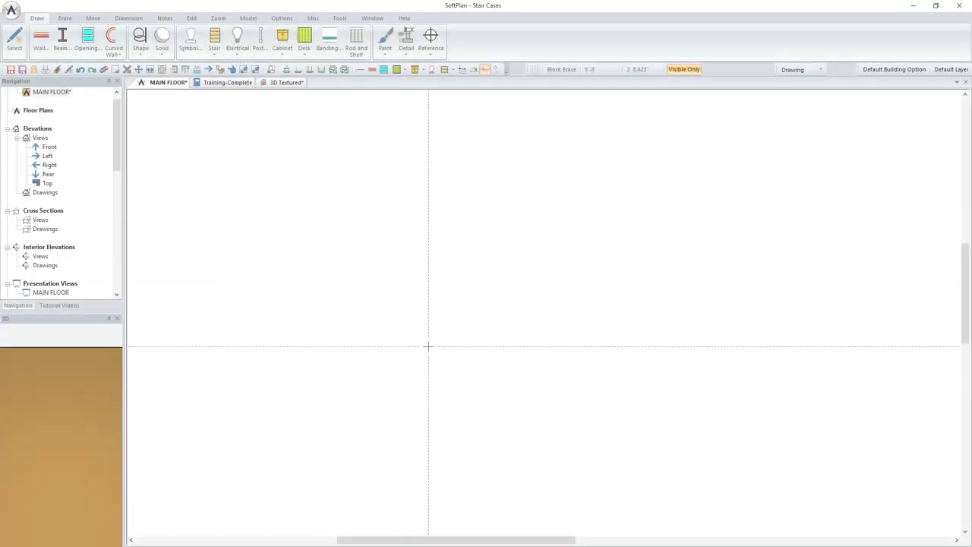
- Draw a straight stair on the main floor plan, about 6' 2" wide with a run of about 3' 4"
click(215, 42)
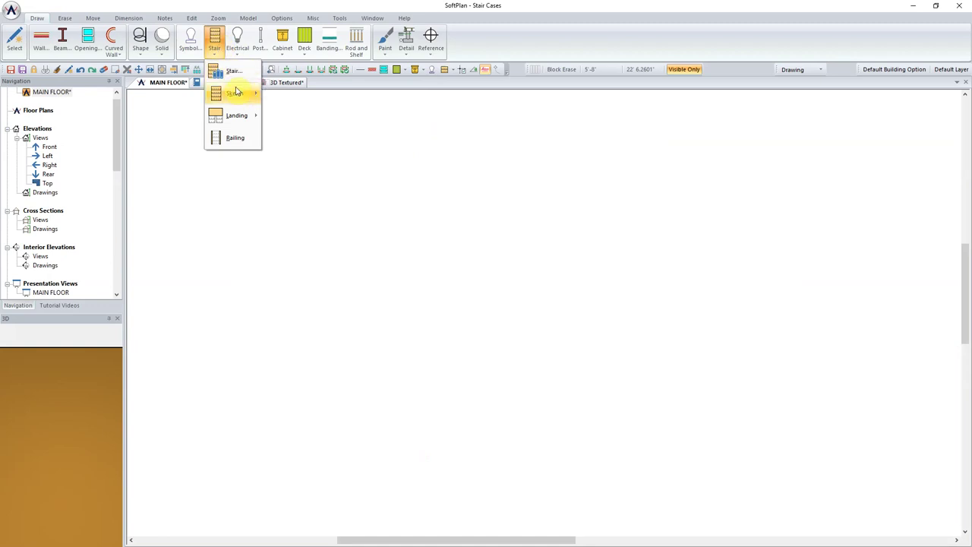
mouse_move(236, 92)
click(289, 95)
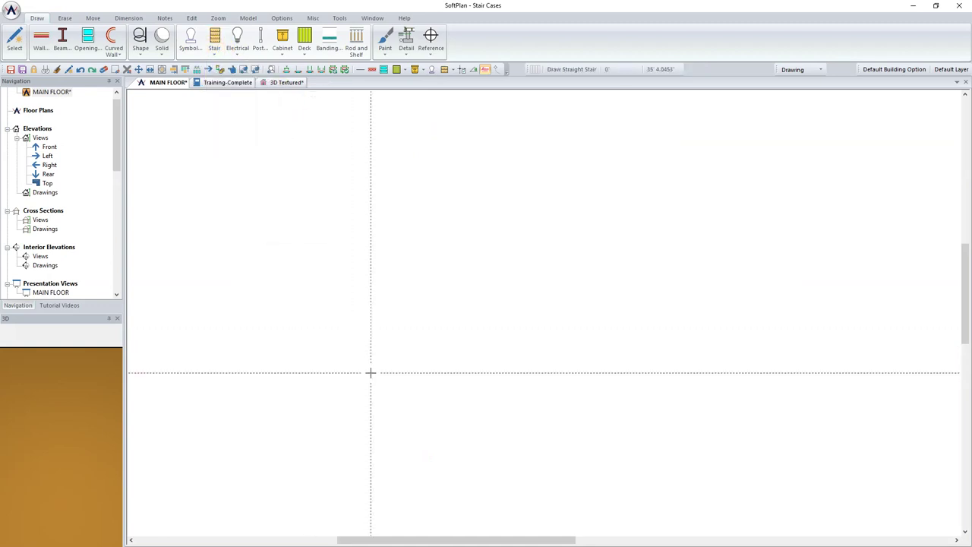
click(454, 372)
click(453, 327)
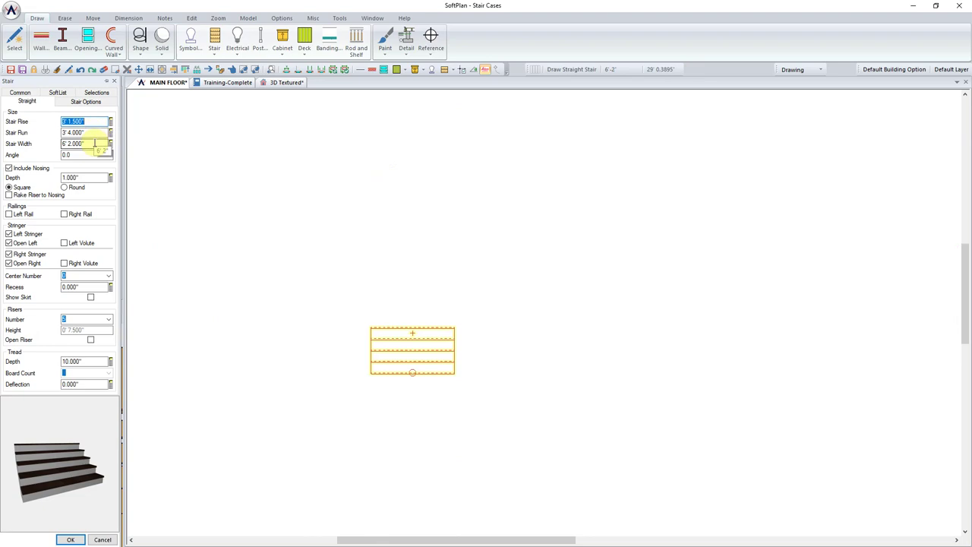
- Set the stair's width to 3' 10" and accept the stair properties
click(93, 144)
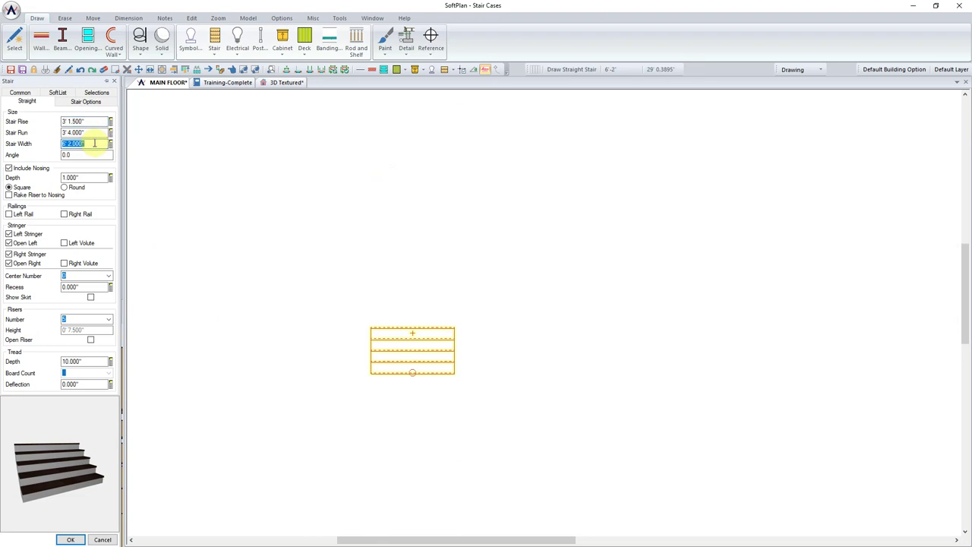
text(3' 10)
key(Tab)
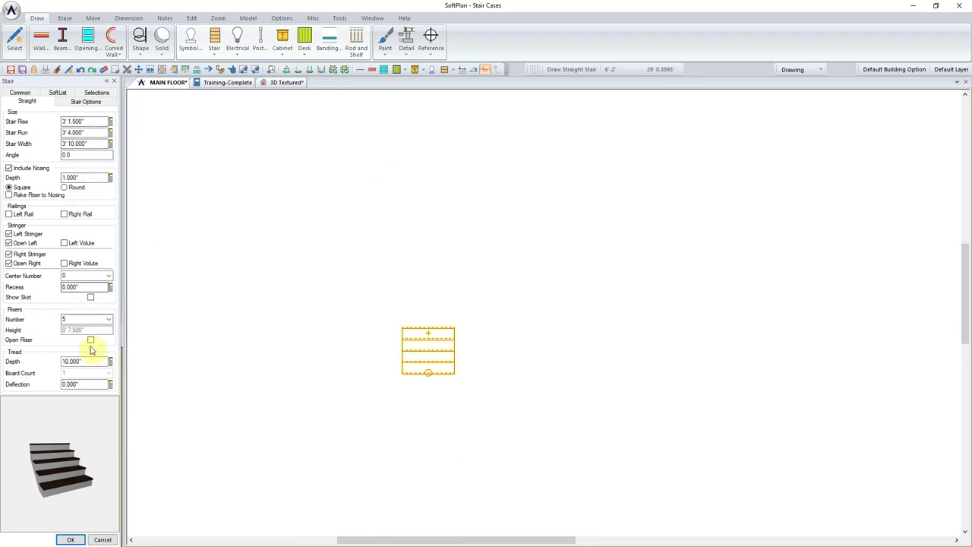
click(68, 539)
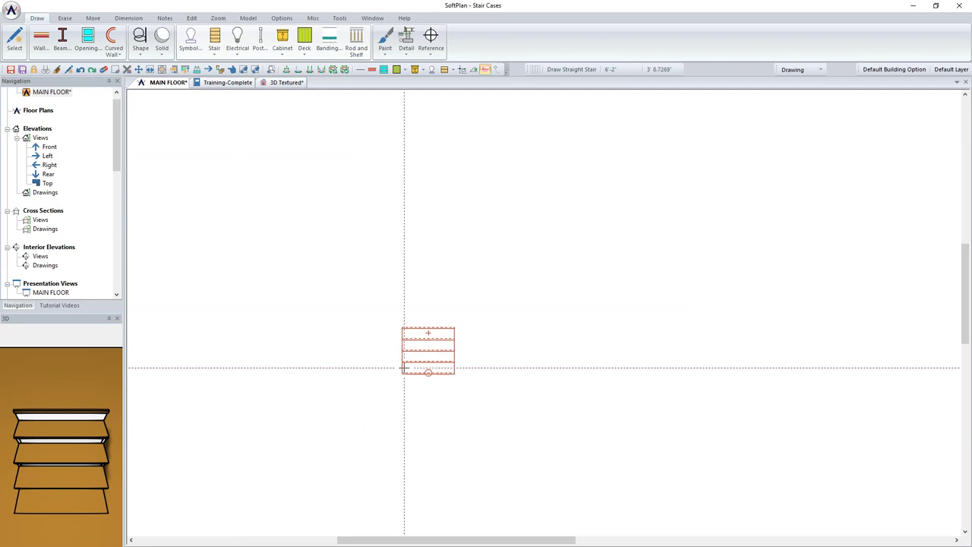
- Place the textured 3D view in a new vertical tab group beside the floor plan
scroll(471, 334, up, 3)
middle_drag(506, 323, 430, 322)
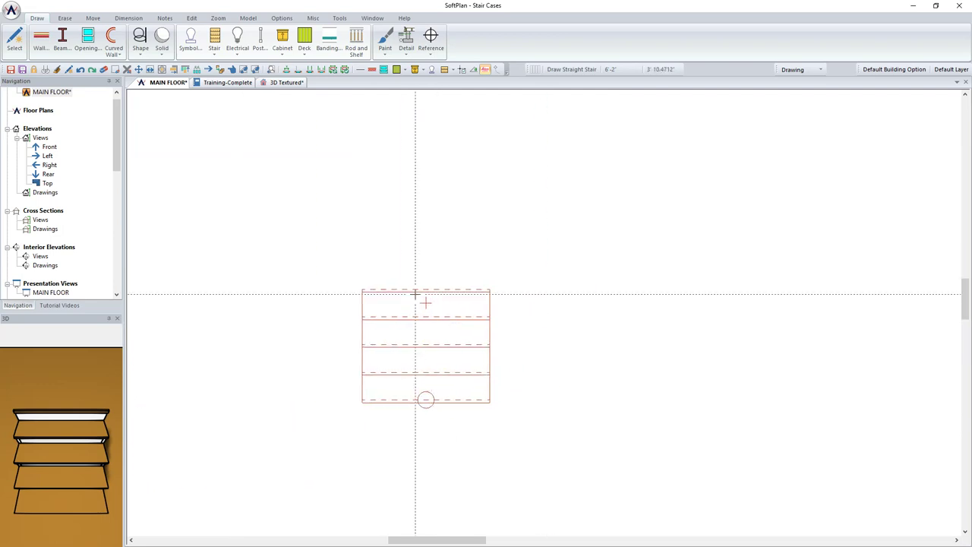
middle_drag(379, 200, 380, 241)
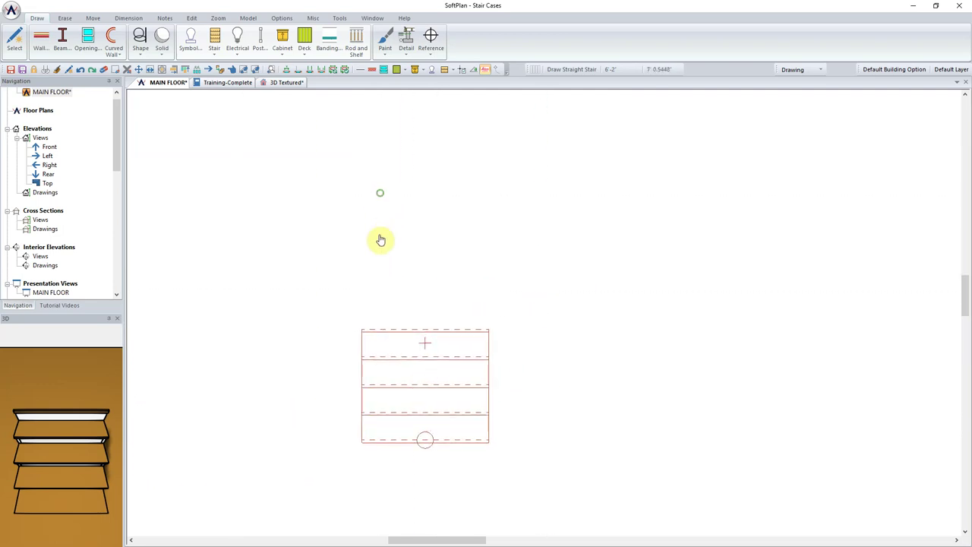
click(285, 82)
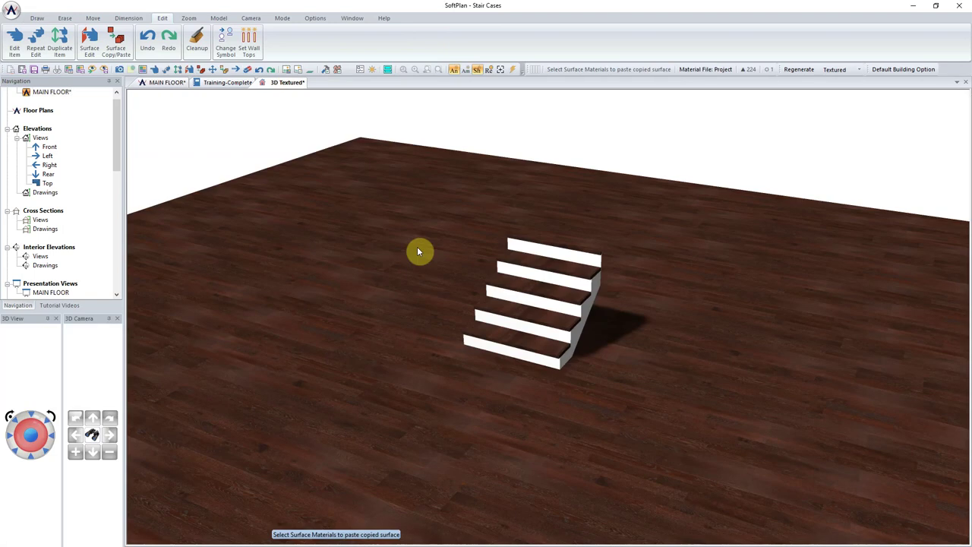
right_click(299, 85)
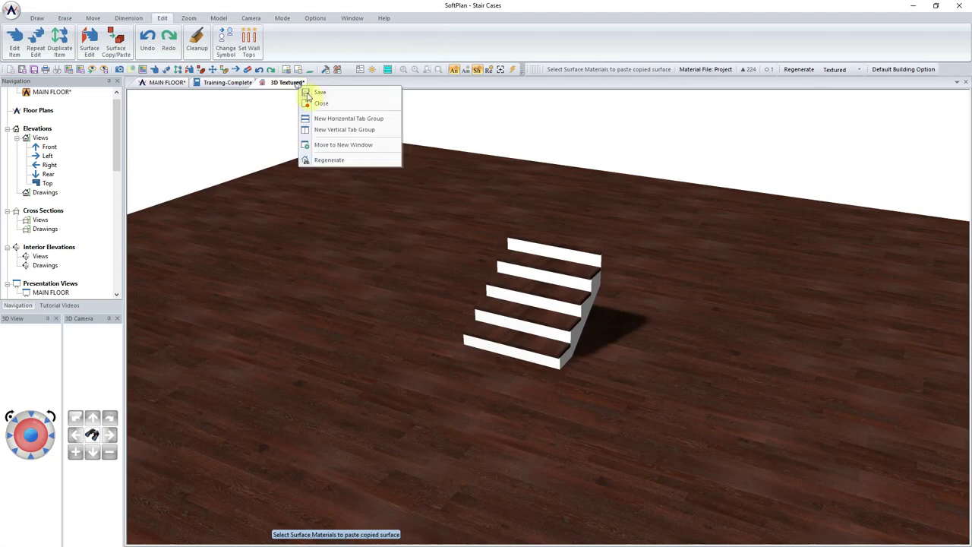
click(382, 134)
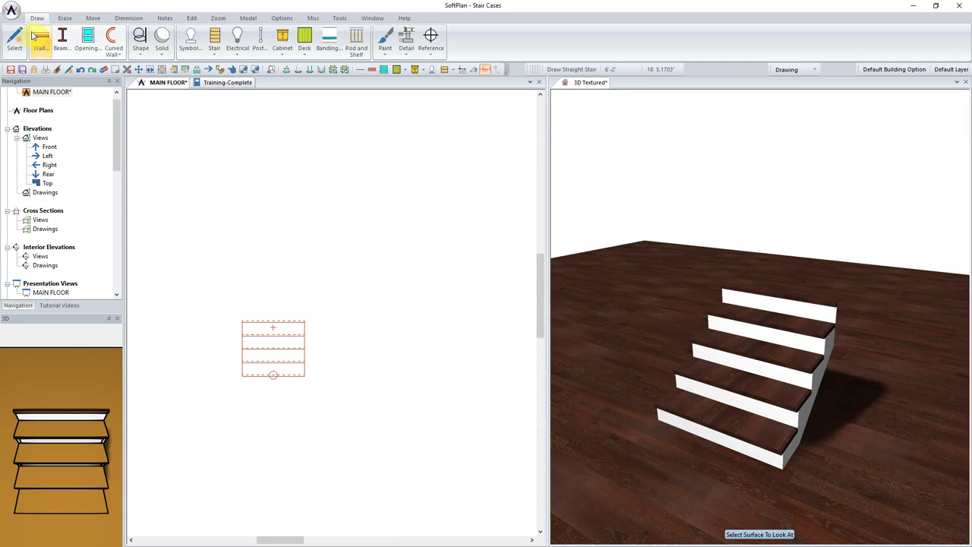
- Draw a vertical 3.5" partition wall running up the plan from the stair's upper left corner
click(36, 38)
click(107, 305)
click(246, 319)
click(245, 186)
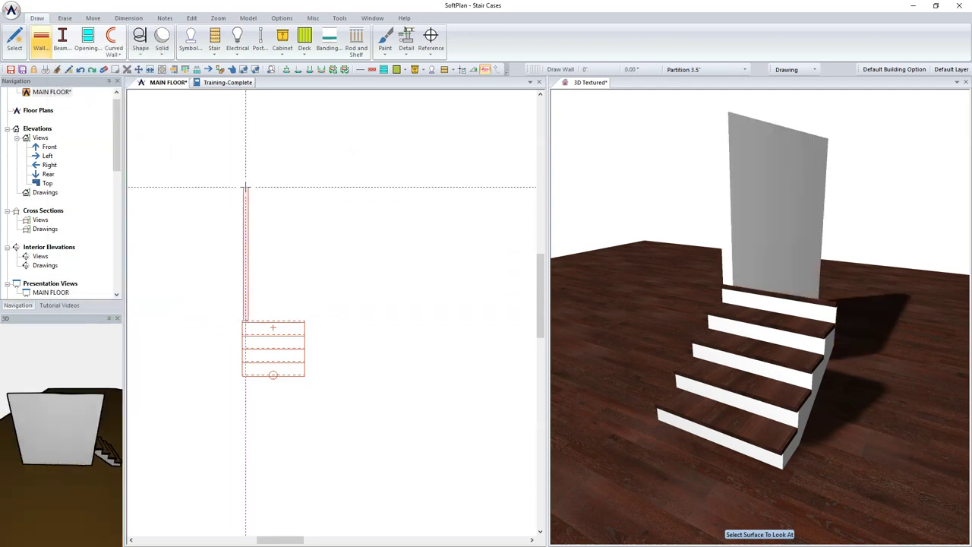
- Align the partition wall's left edge with the left edge of the stair using Align To Edge
scroll(245, 311, up, 3)
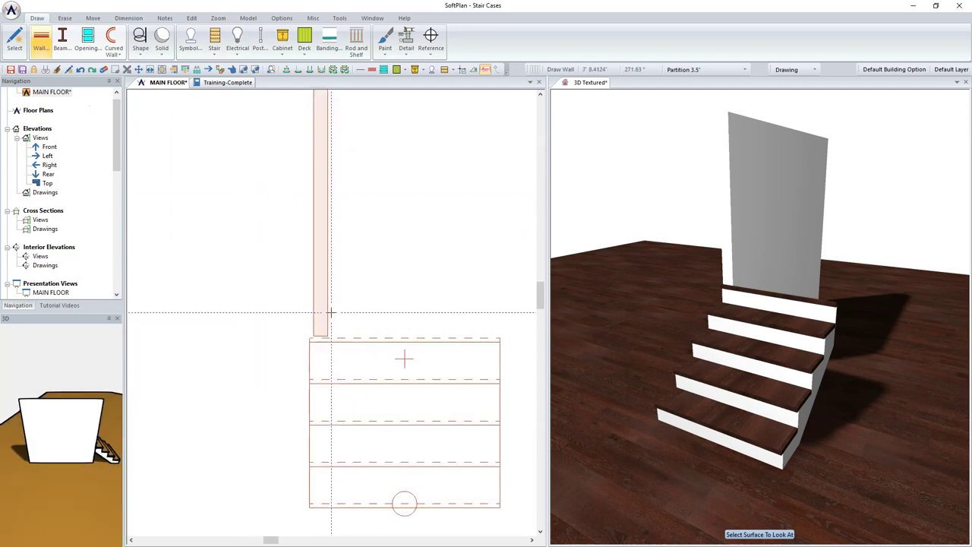
scroll(336, 310, down, 1)
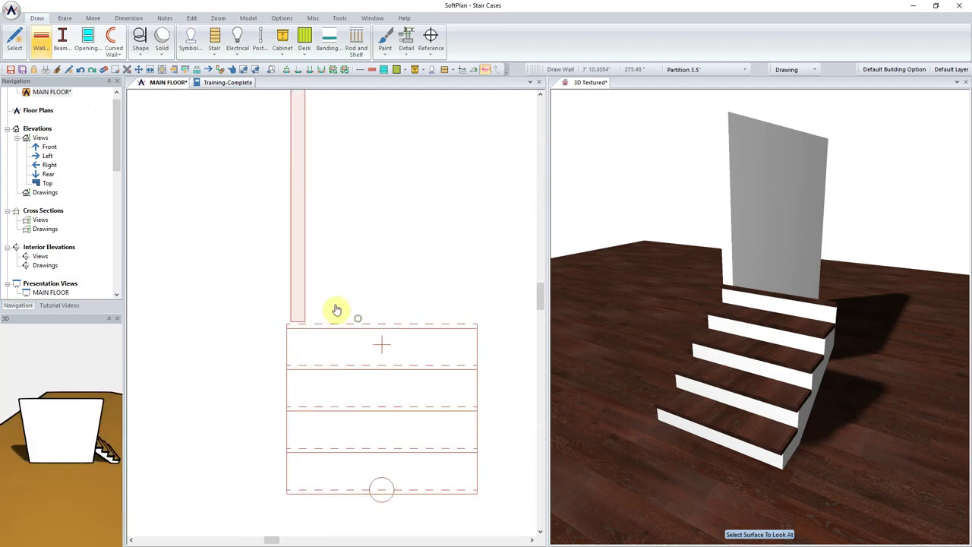
click(93, 17)
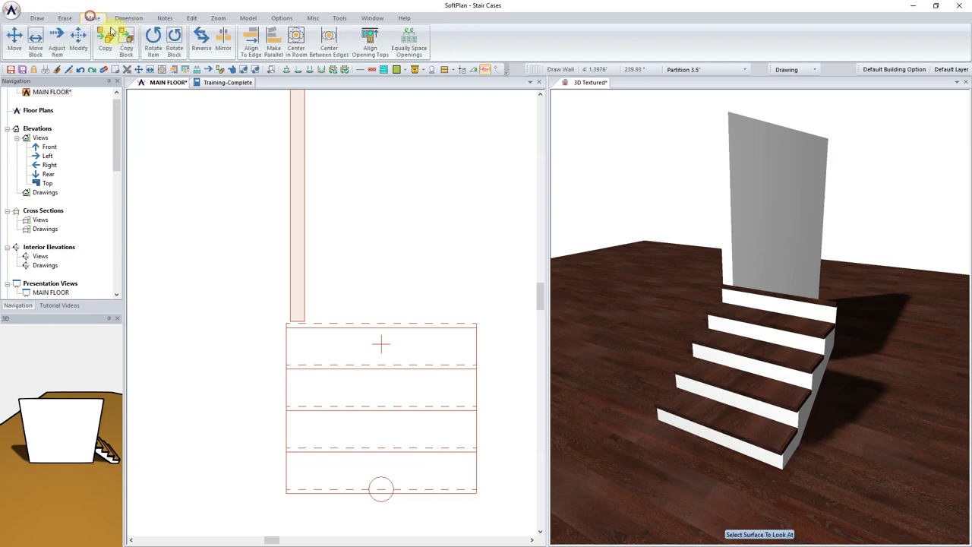
click(249, 44)
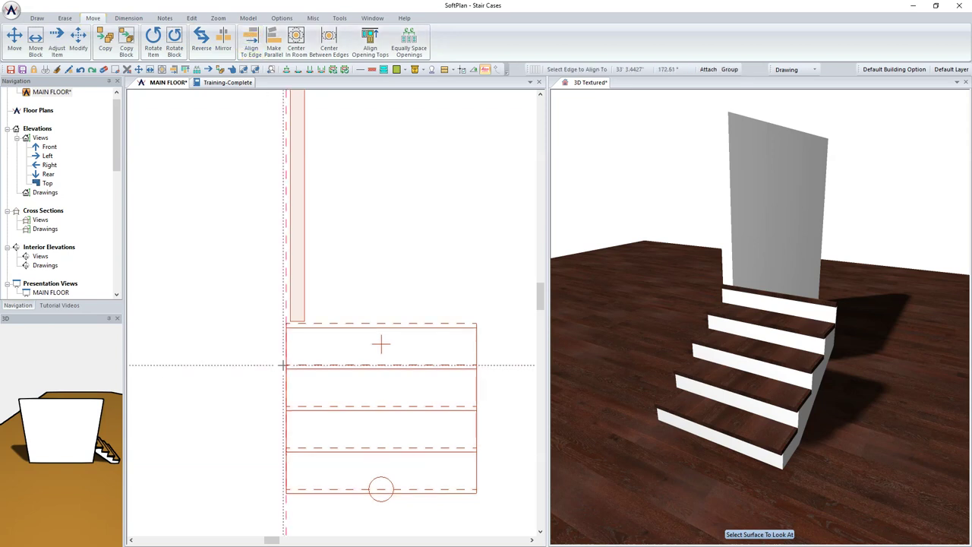
click(293, 291)
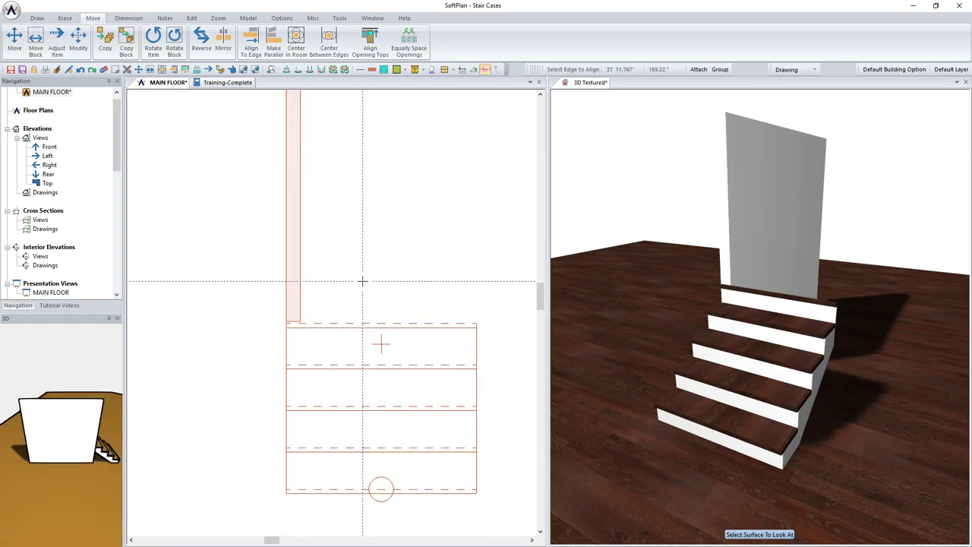
- Copy the partition wall about 3' 6 3/4" to the right and align its outer edge with the stair's right edge
click(105, 42)
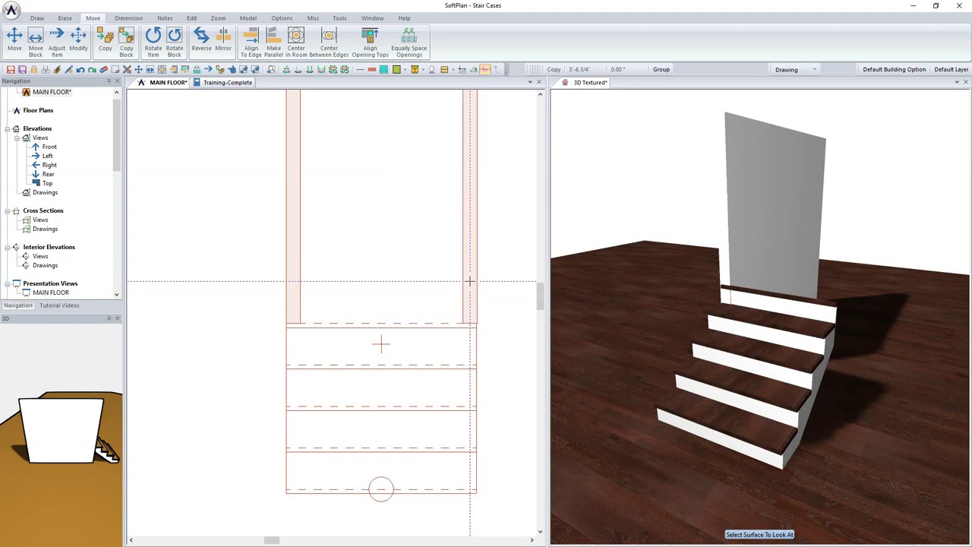
click(469, 282)
click(520, 377)
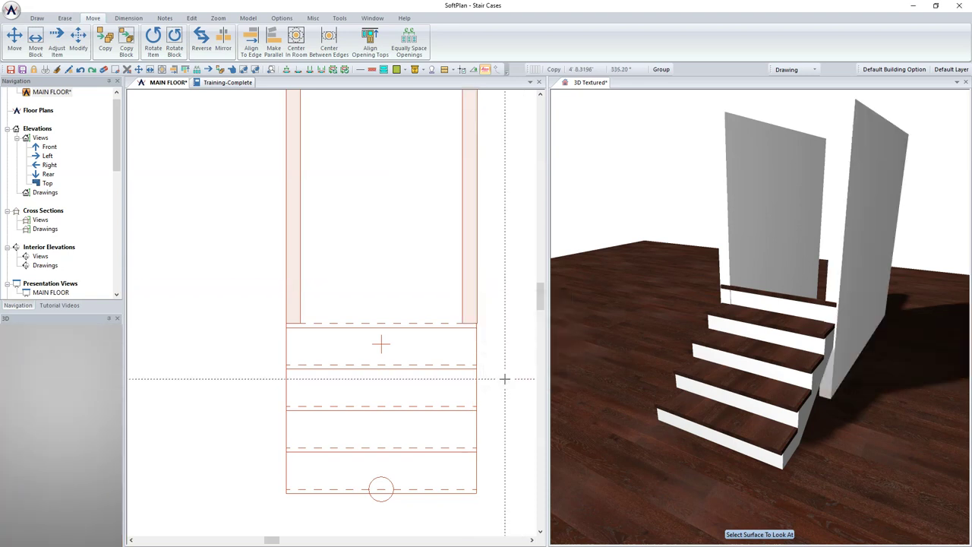
click(250, 42)
click(479, 343)
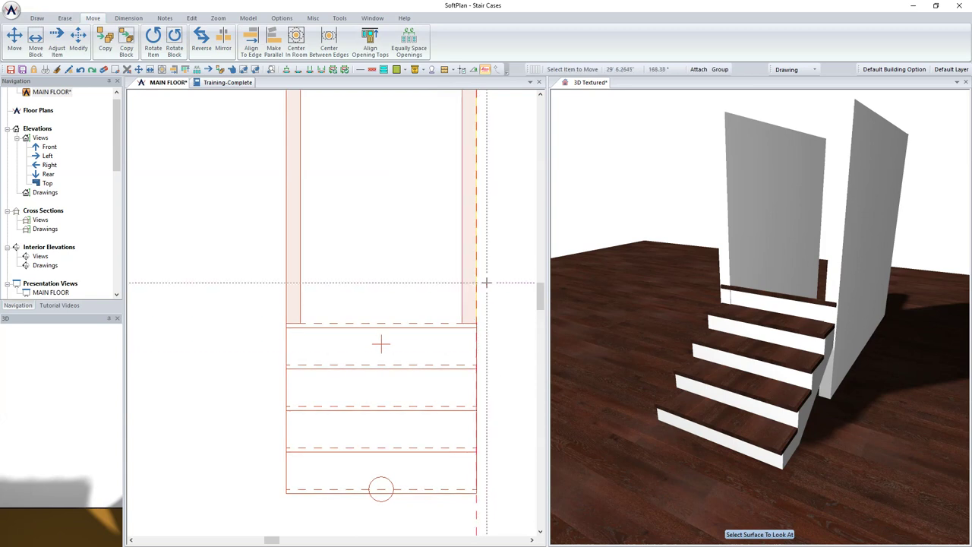
- Edit the stair to add a left rail and a right rail, and accept the properties
scroll(497, 281, down, 2)
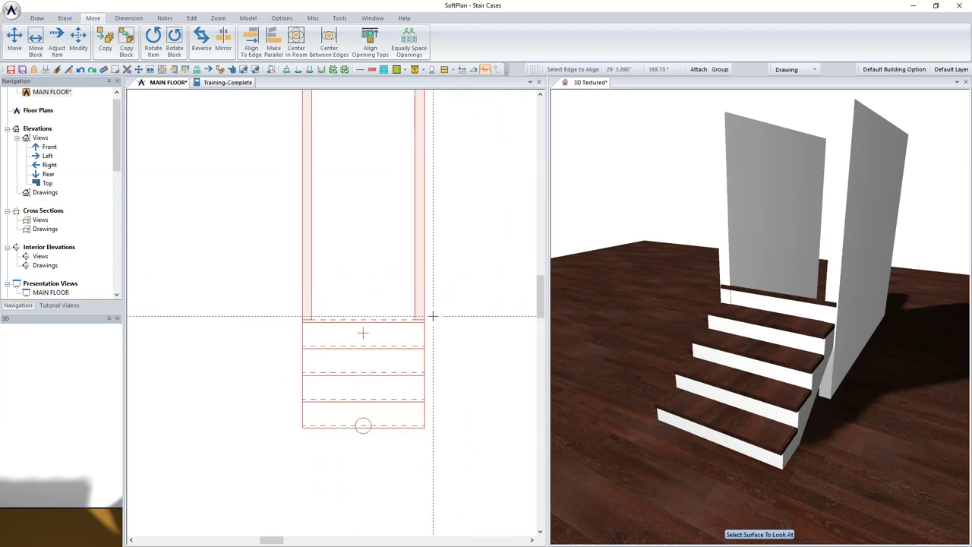
right_click(369, 397)
click(399, 253)
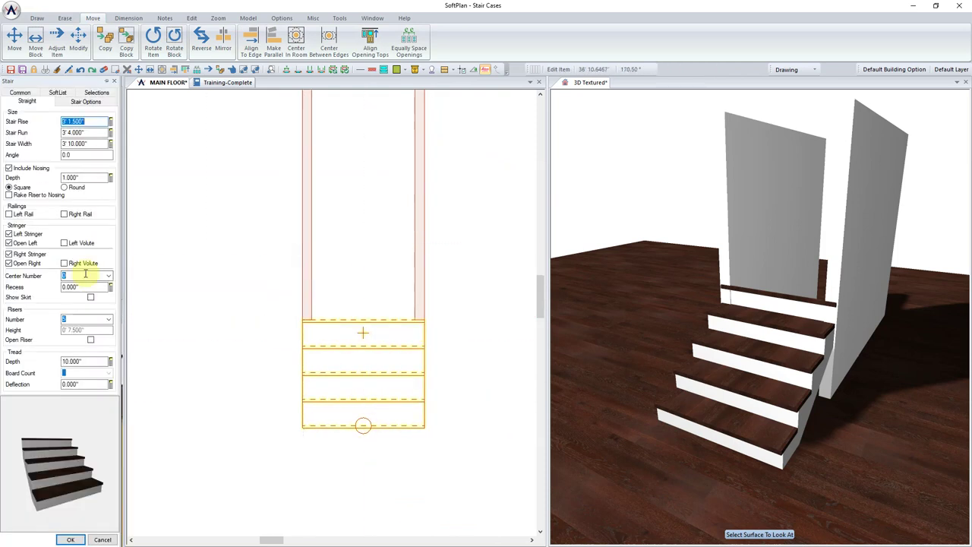
click(32, 214)
click(65, 214)
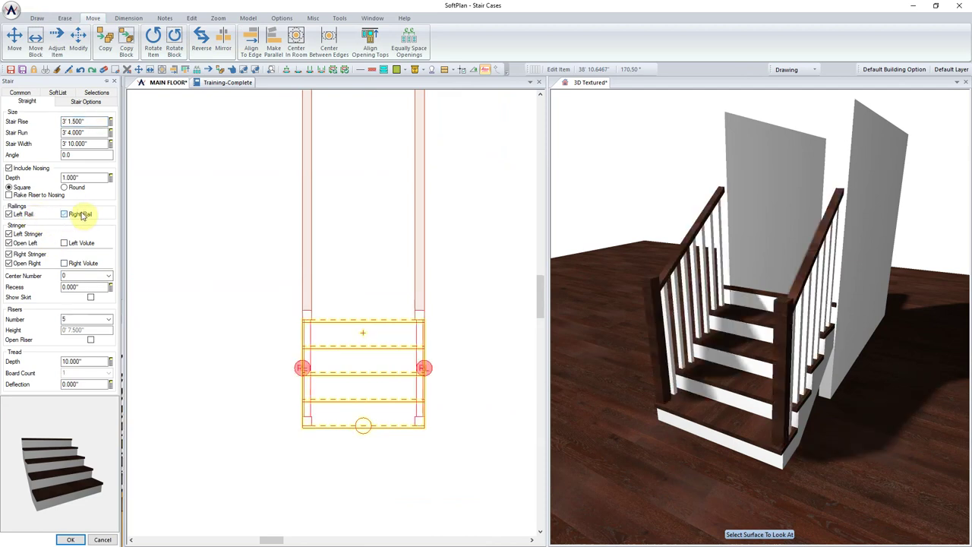
click(70, 539)
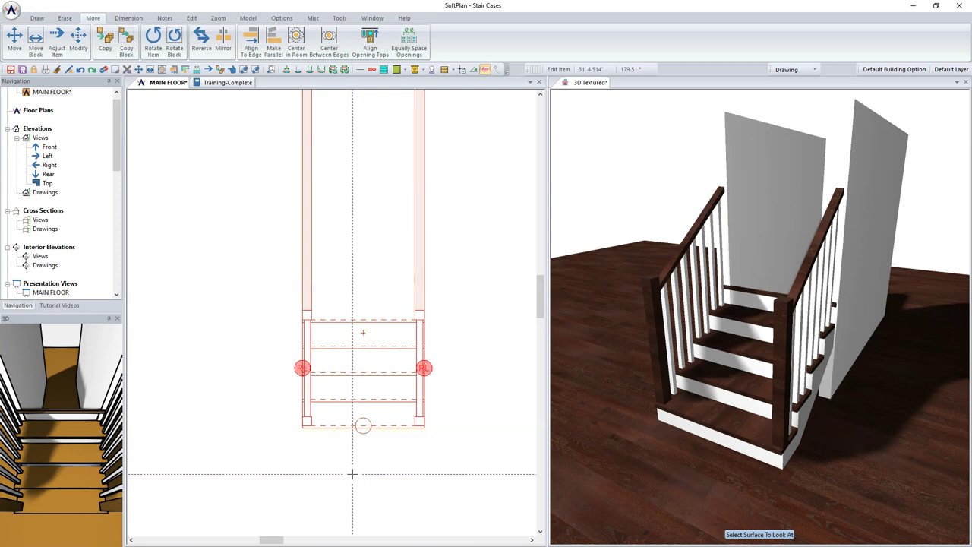
- Edit the stair's left railing and apply the colonial definition from the Stair Railing library
click(307, 336)
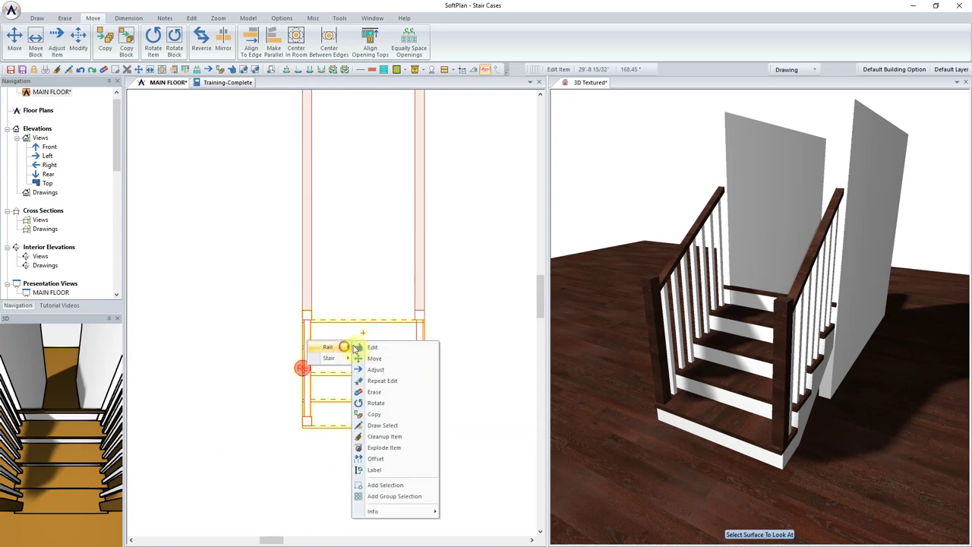
click(375, 345)
click(306, 319)
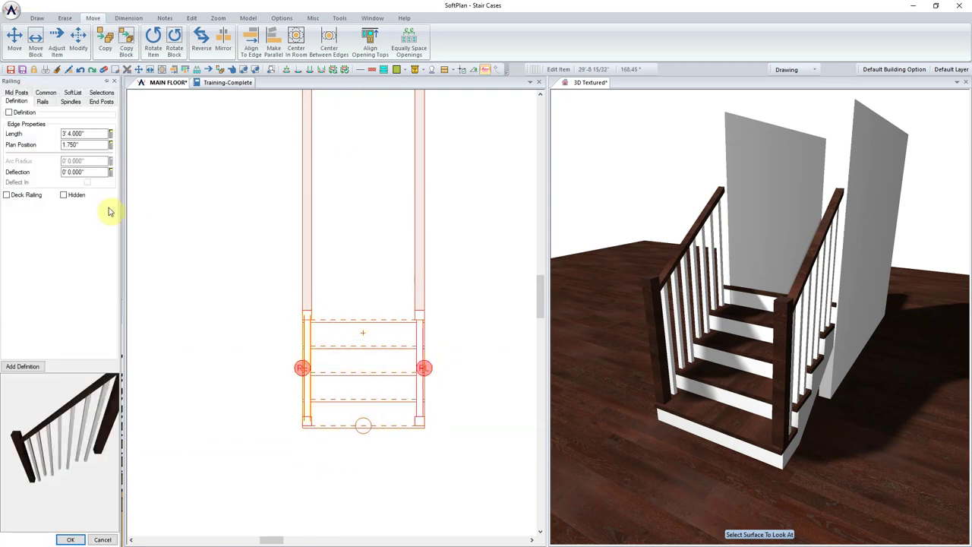
click(22, 112)
click(70, 168)
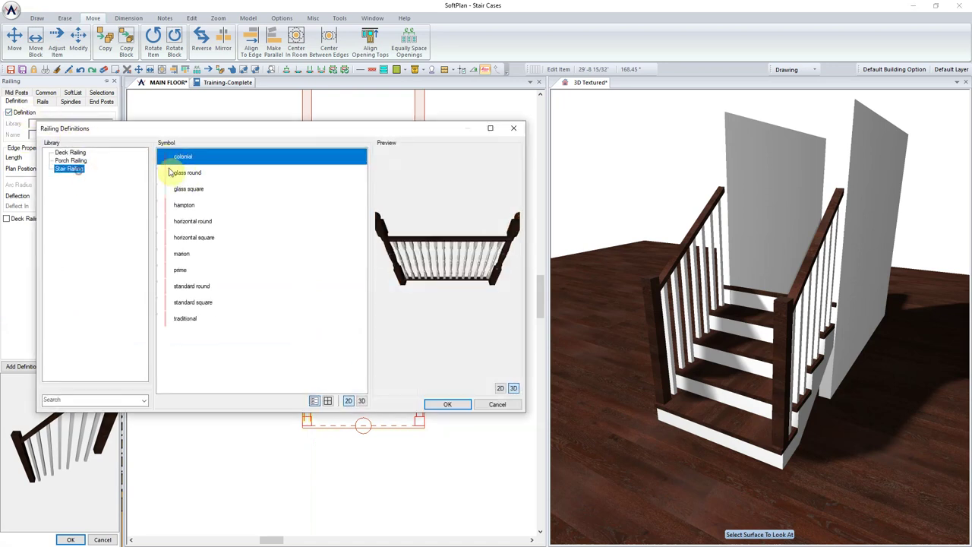
click(453, 404)
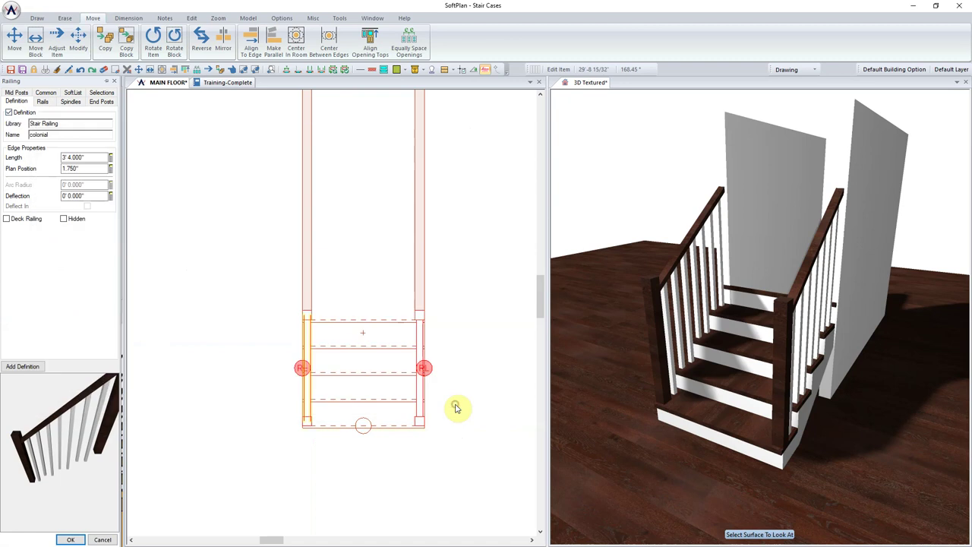
- Set the left railing's top end post style to No Post and accept the railing properties
click(101, 104)
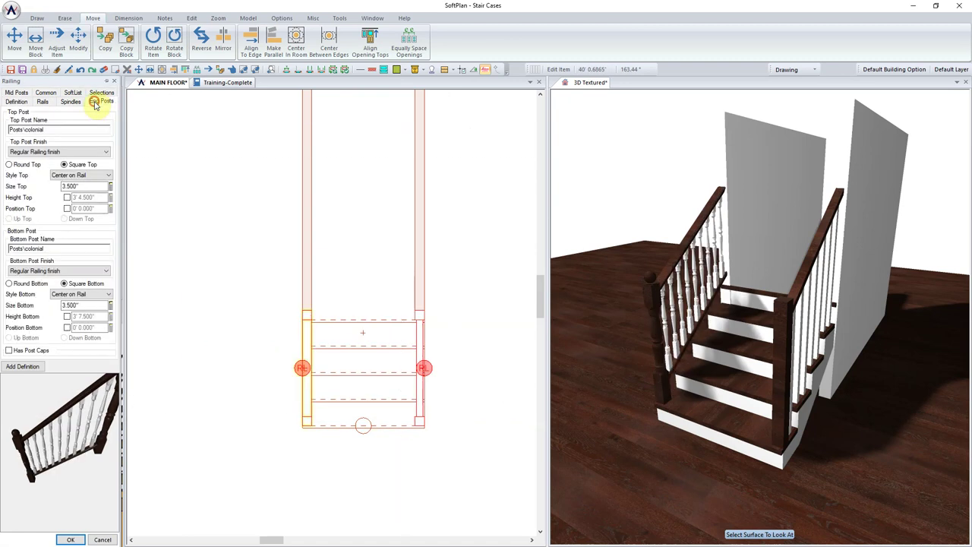
click(108, 176)
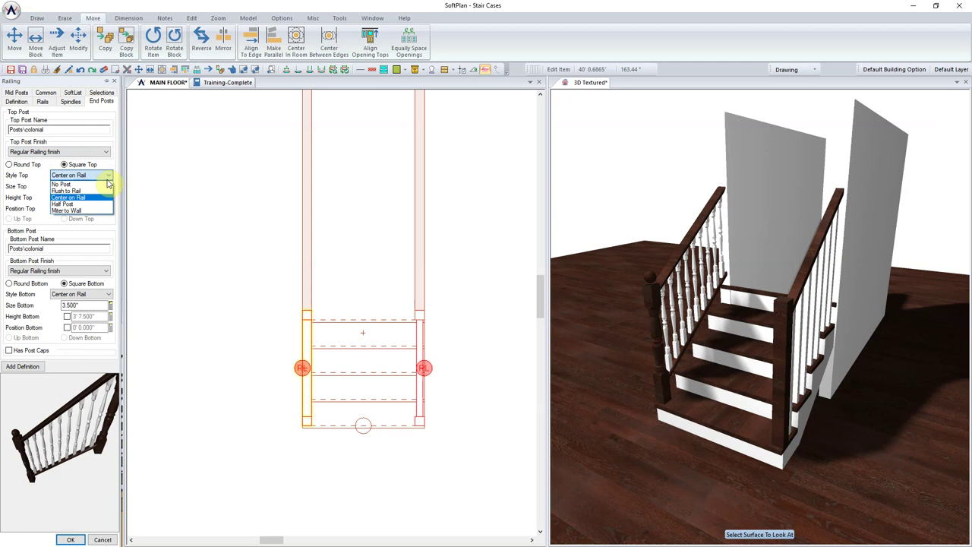
click(105, 184)
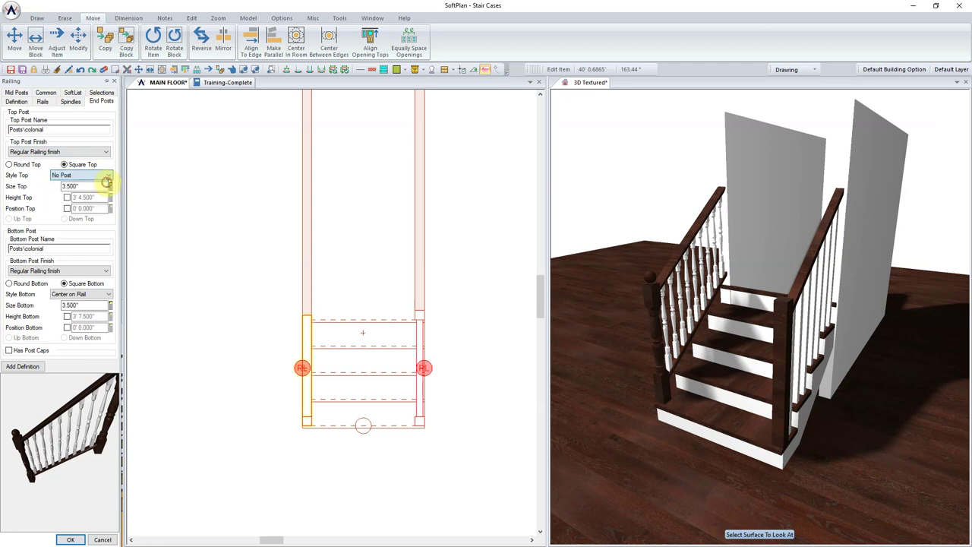
click(69, 539)
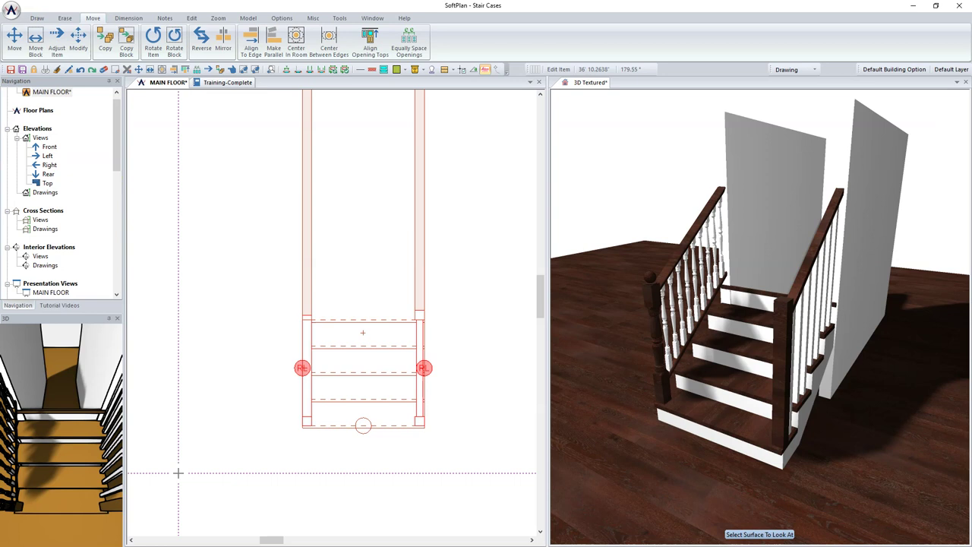
- Repeat the left railing's edit on the right railing and adjust the railings' upper ends to meet the walls at the stair top
right_click(417, 362)
mouse_move(442, 364)
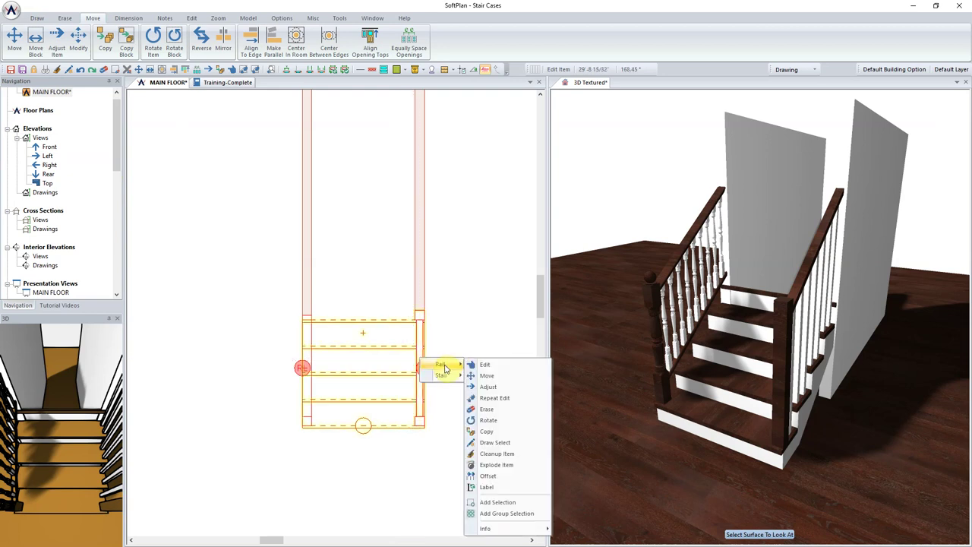
click(495, 398)
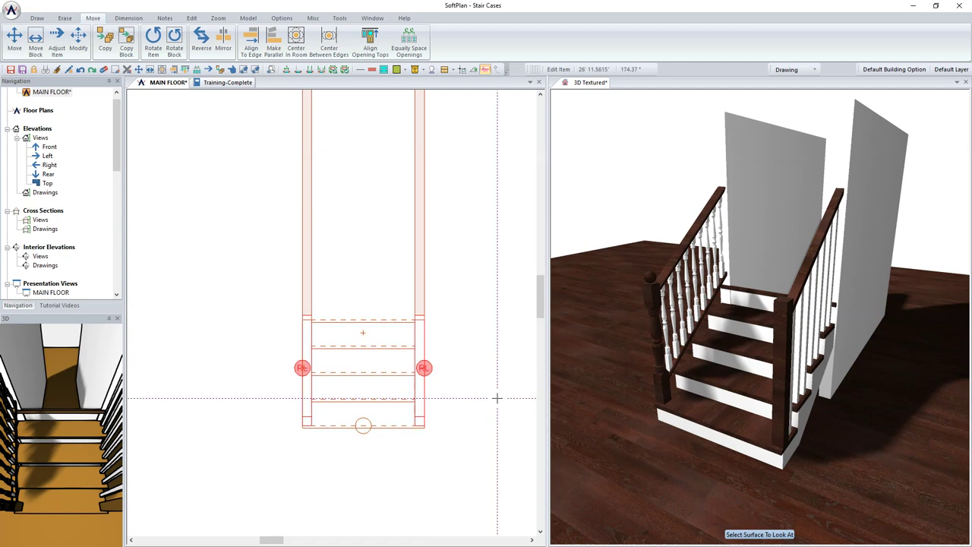
click(449, 352)
click(449, 296)
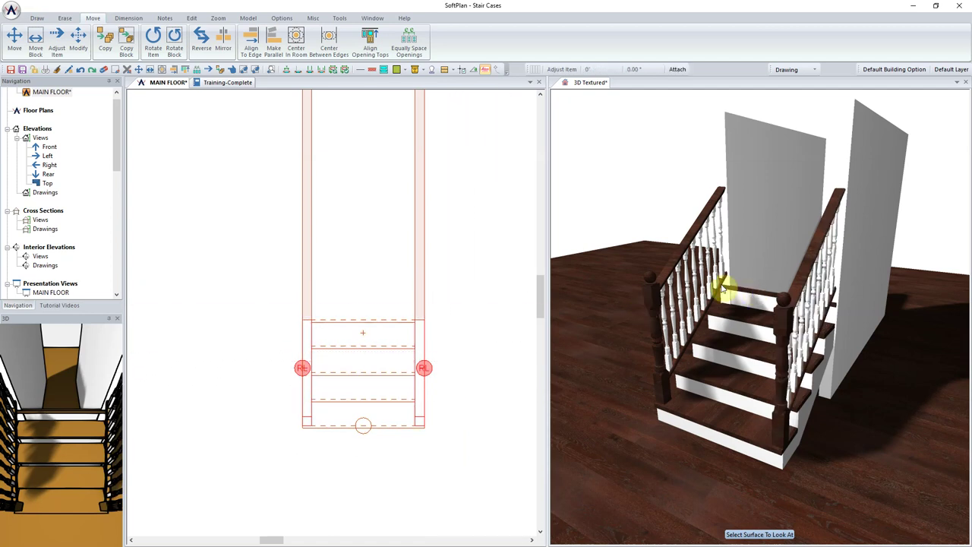
- Sketch a second straight stair about 3'-3 1/4" wide with nine risers between the walls above the lower stair, and accept its properties
scroll(471, 226, down, 1)
middle_drag(462, 224, 423, 297)
click(36, 18)
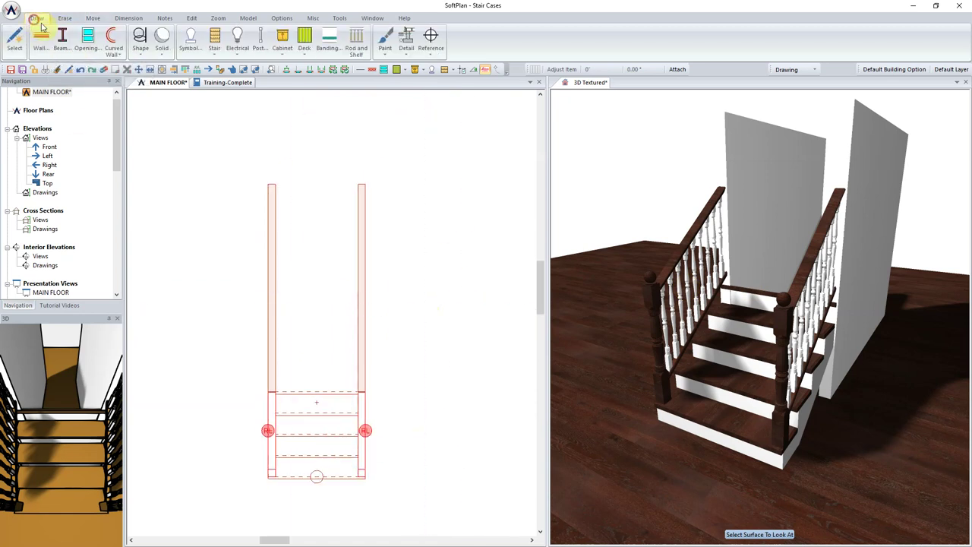
click(214, 38)
mouse_move(251, 95)
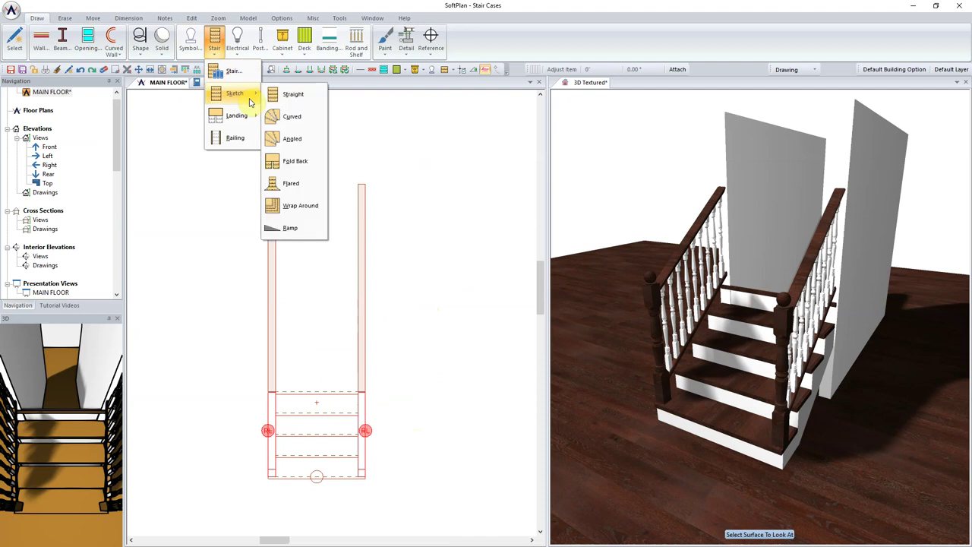
click(292, 94)
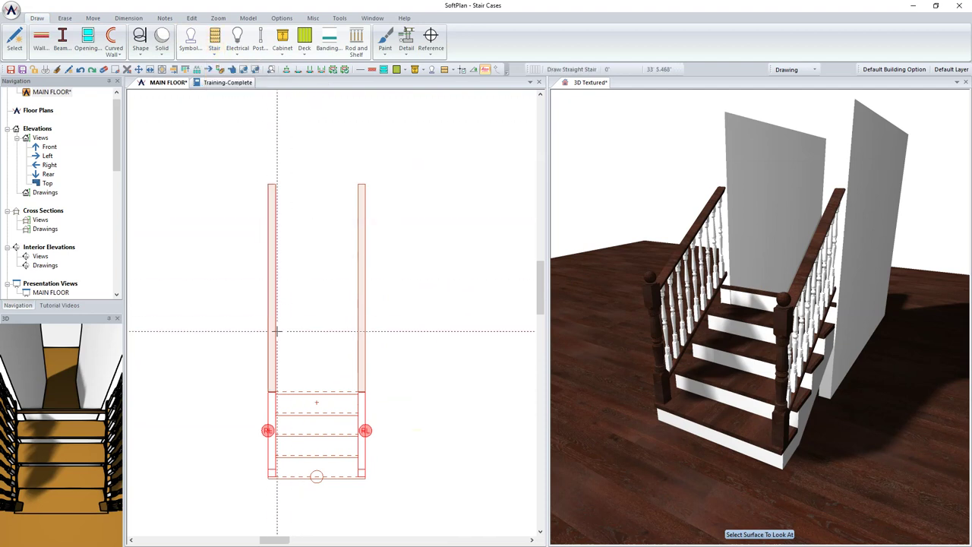
click(357, 333)
click(357, 158)
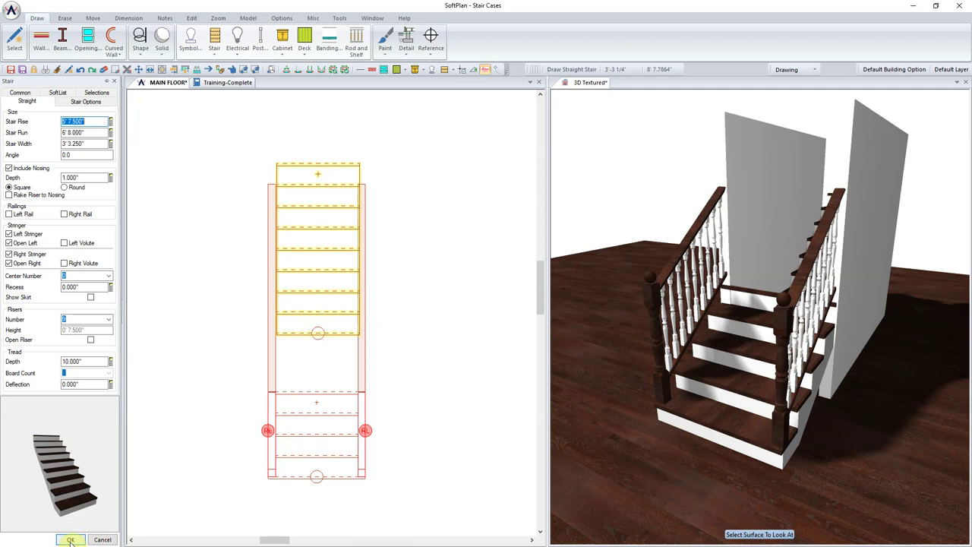
click(69, 540)
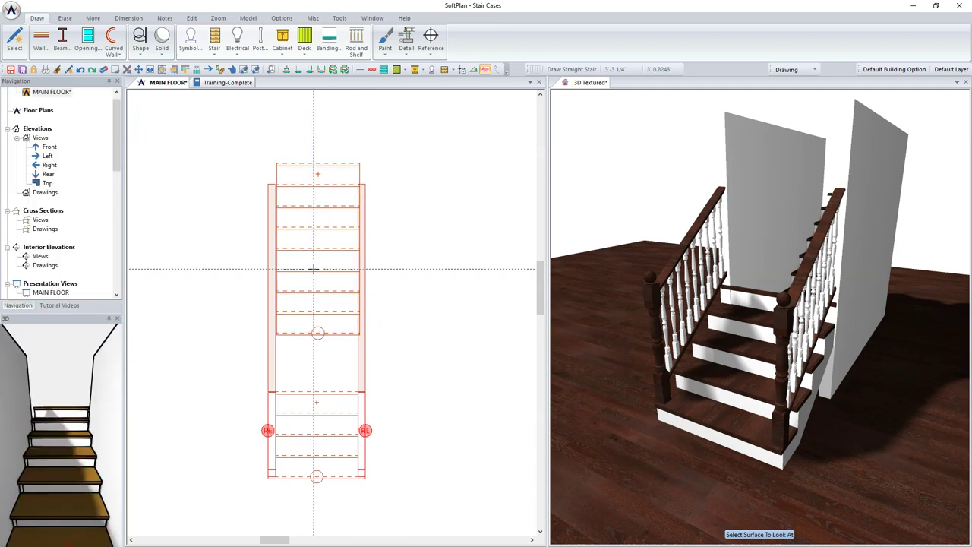
- Move the new stair down between the walls so its bottom joins the top of the lower stair
right_click(319, 313)
click(347, 338)
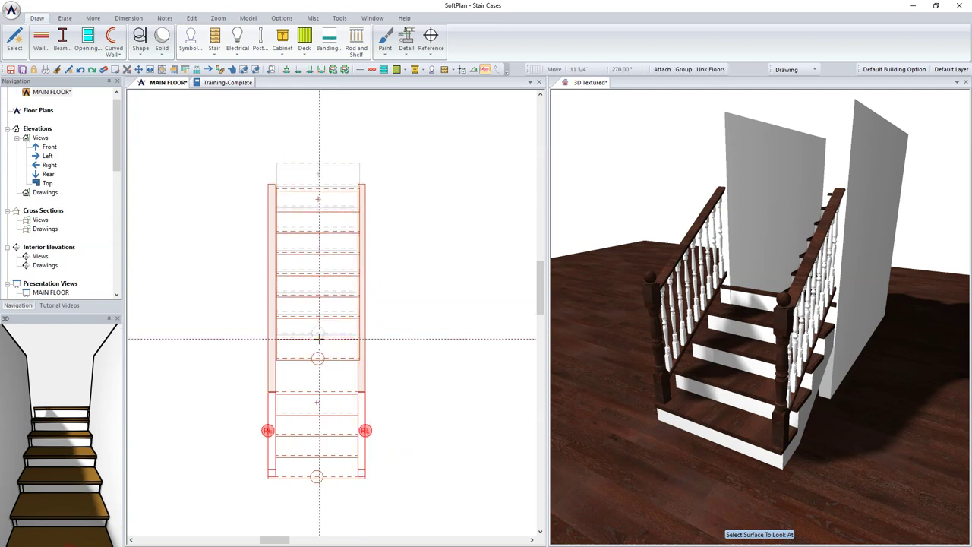
click(318, 398)
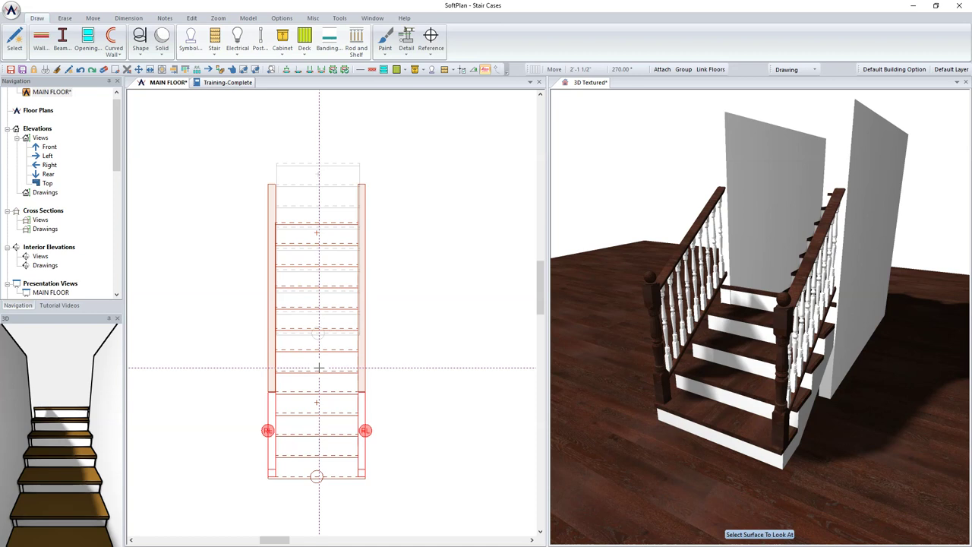
- Edit the joined stair from the 3D view to examine its overall rise, and close its properties
click(749, 293)
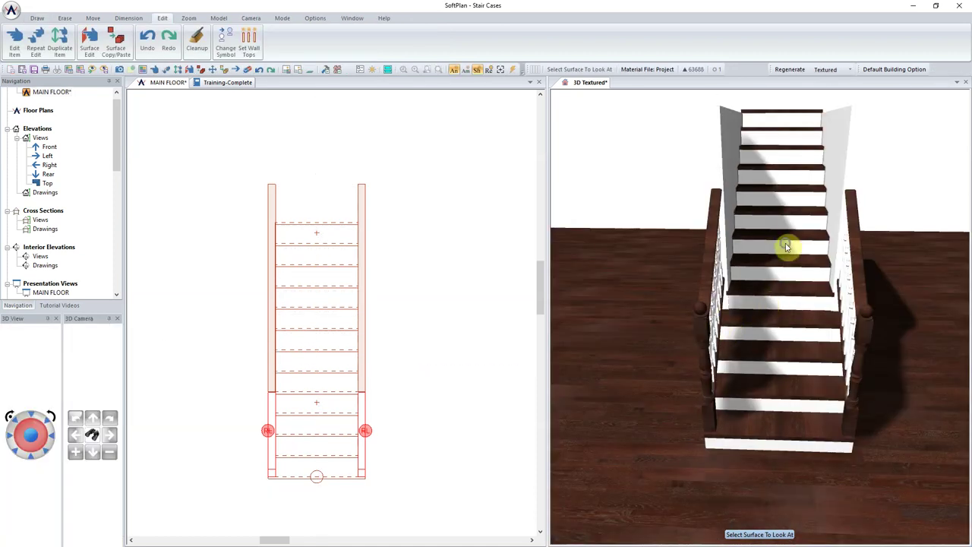
right_click(786, 245)
click(807, 265)
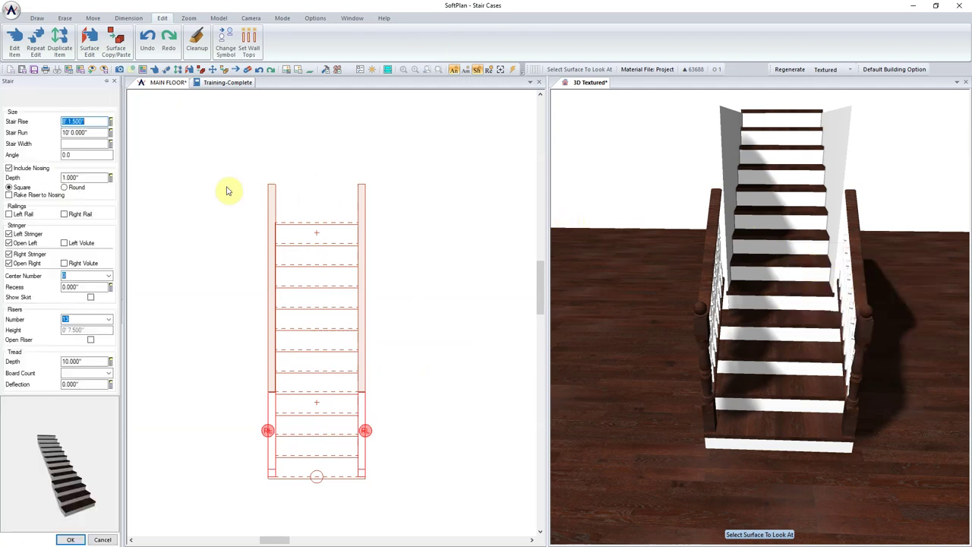
click(88, 121)
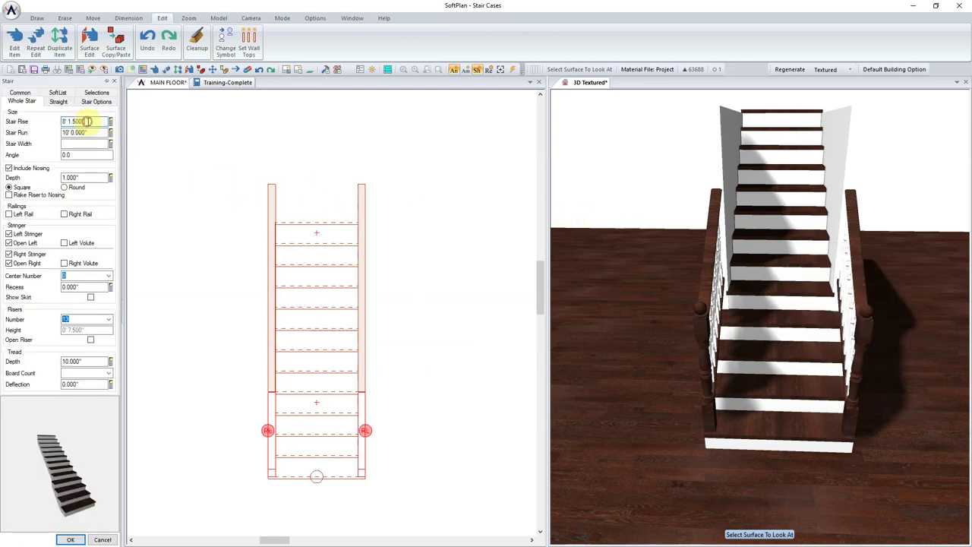
click(66, 539)
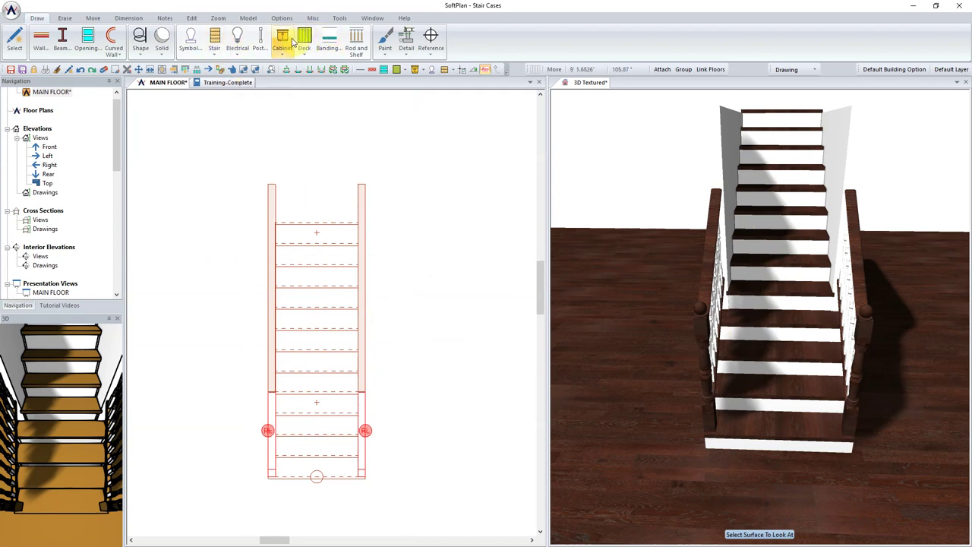
- Draw a railing about 6'-3" long up the right side of the upper flight using the colonial Stair Railing definition
click(214, 45)
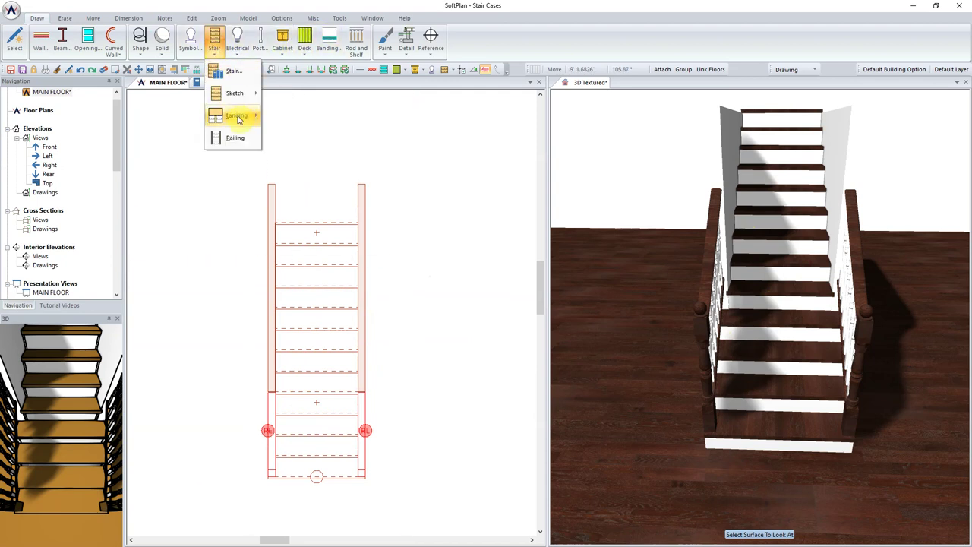
click(231, 137)
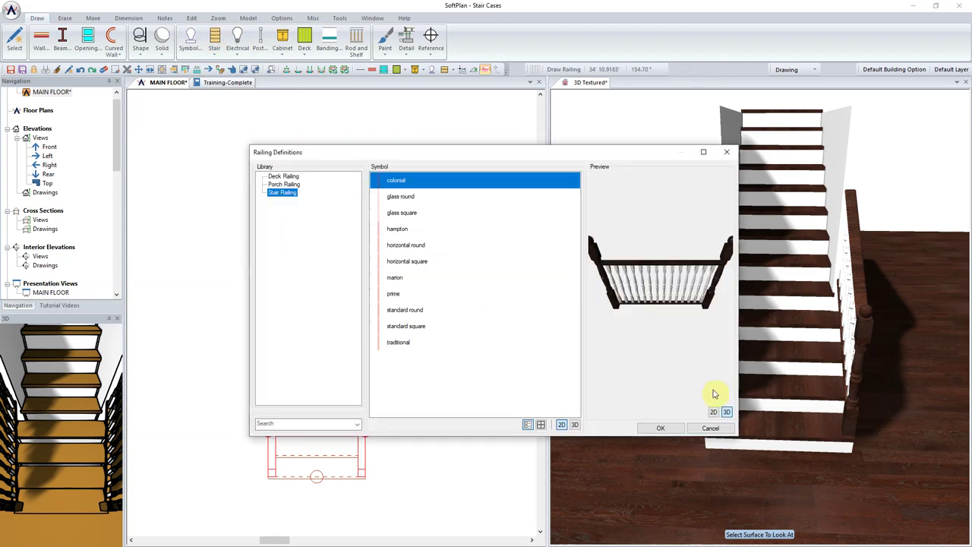
click(660, 427)
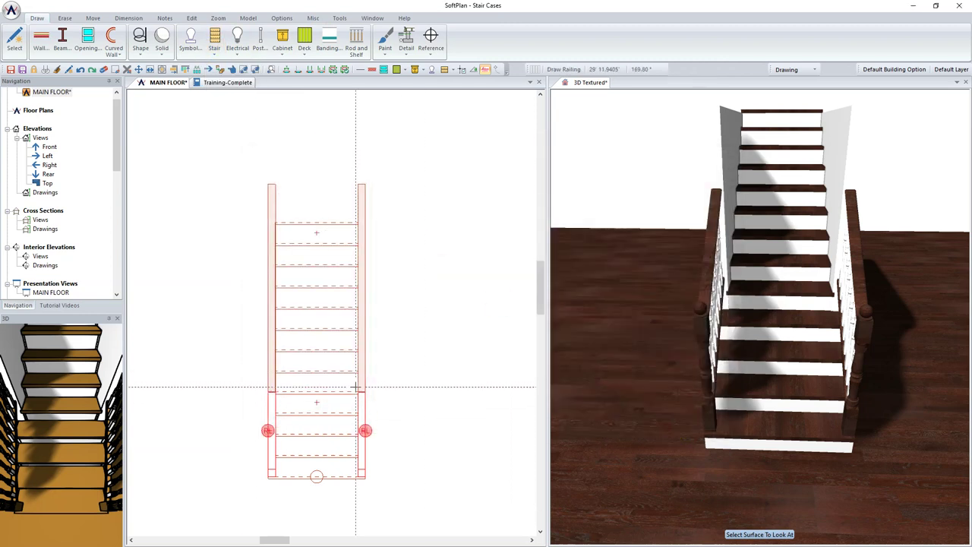
click(350, 388)
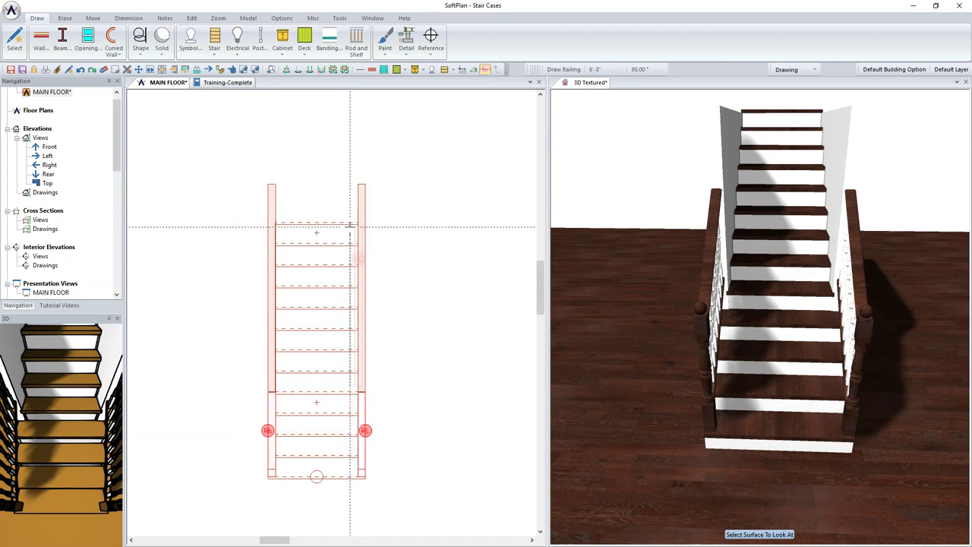
click(350, 225)
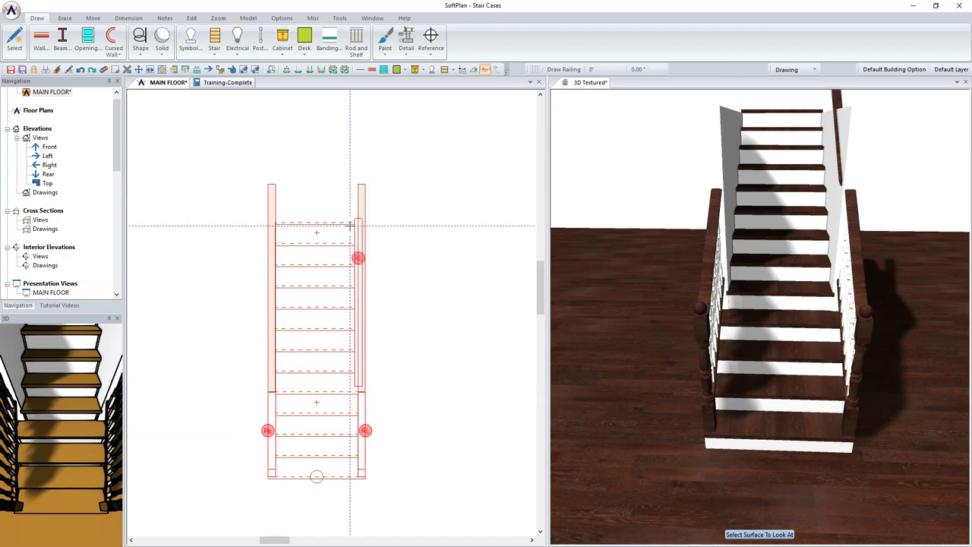
right_click(415, 257)
click(73, 539)
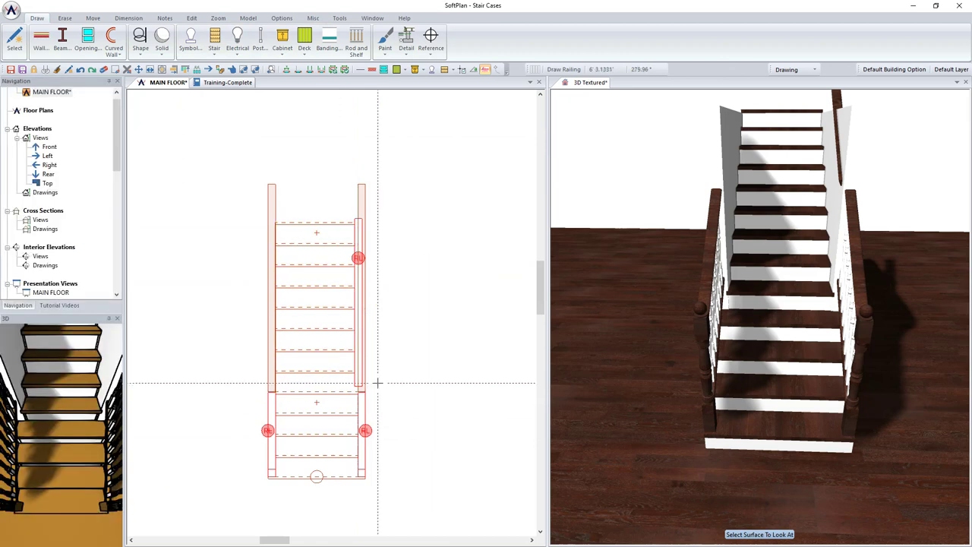
- Move the upper railing off the right wall, leaving a 3/4" gap between them
scroll(317, 311, up, 5)
click(317, 311)
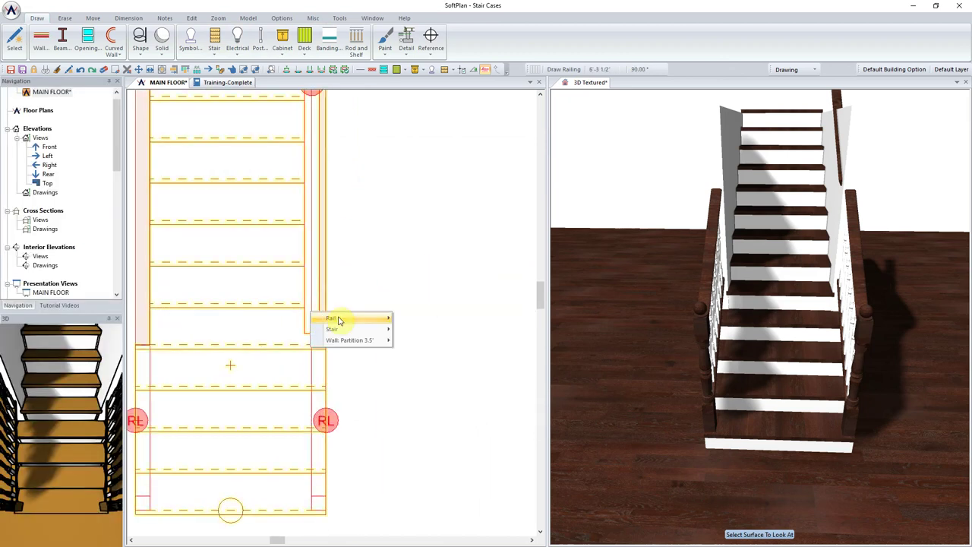
mouse_move(338, 320)
click(431, 328)
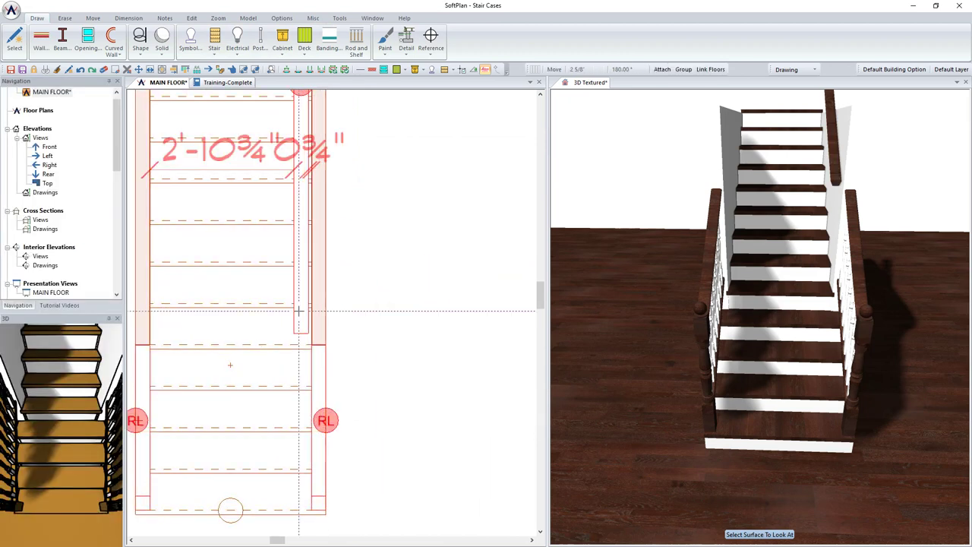
click(300, 308)
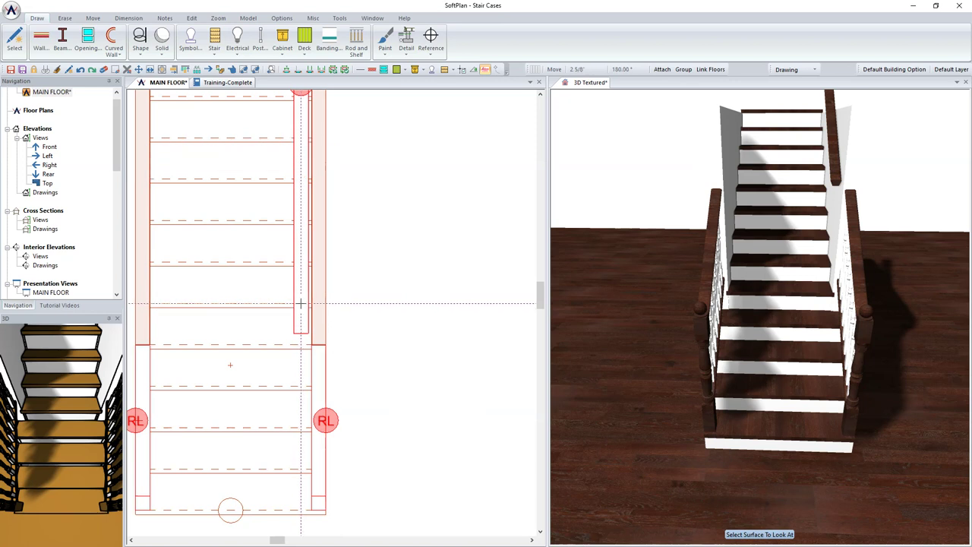
- Review the upper railing's rail properties, accept them, and examine the railing and staircase from several angles in 3D
click(304, 307)
mouse_move(327, 311)
click(365, 312)
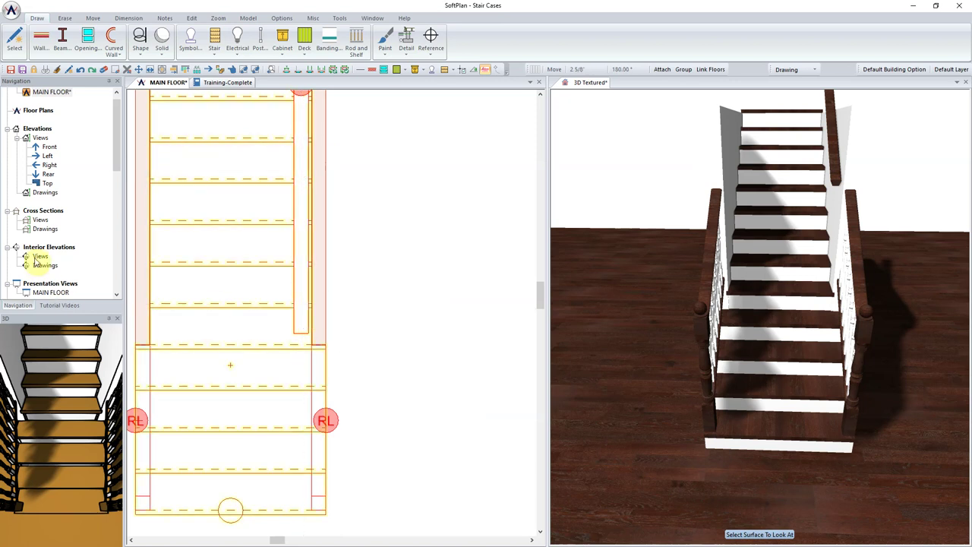
click(46, 92)
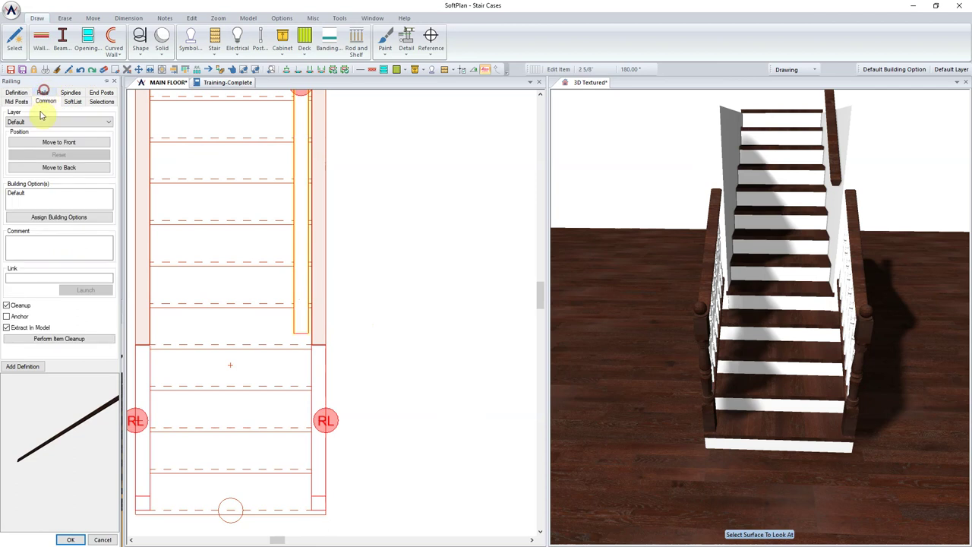
click(66, 539)
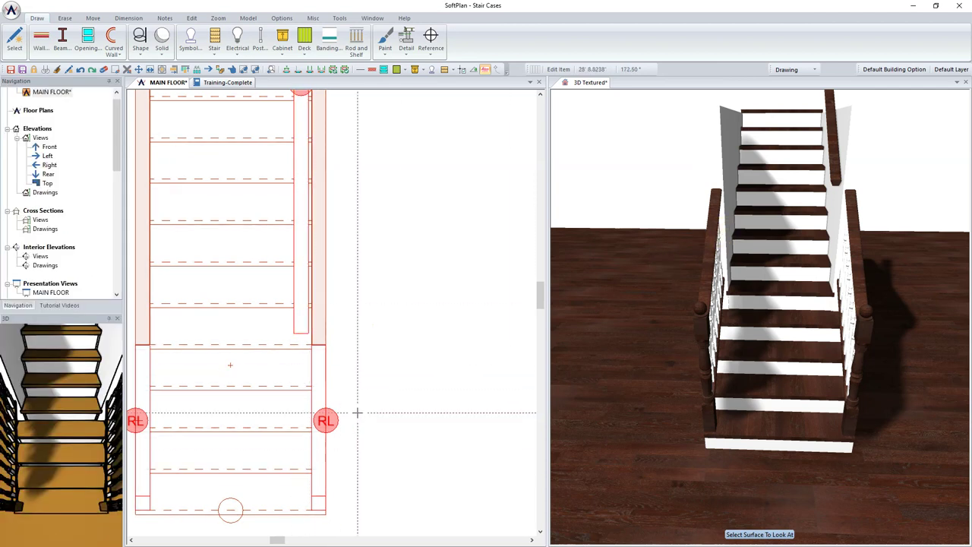
scroll(357, 302, down, 2)
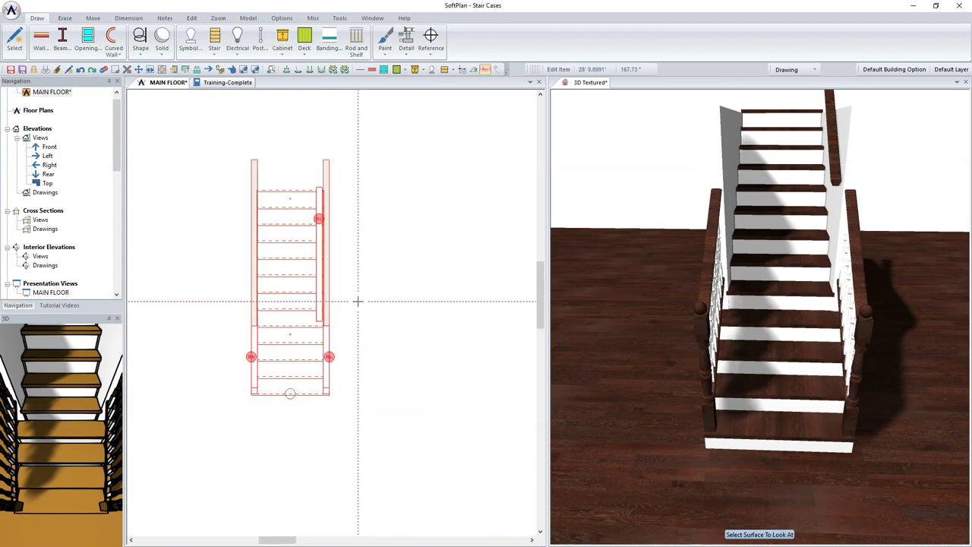
click(589, 82)
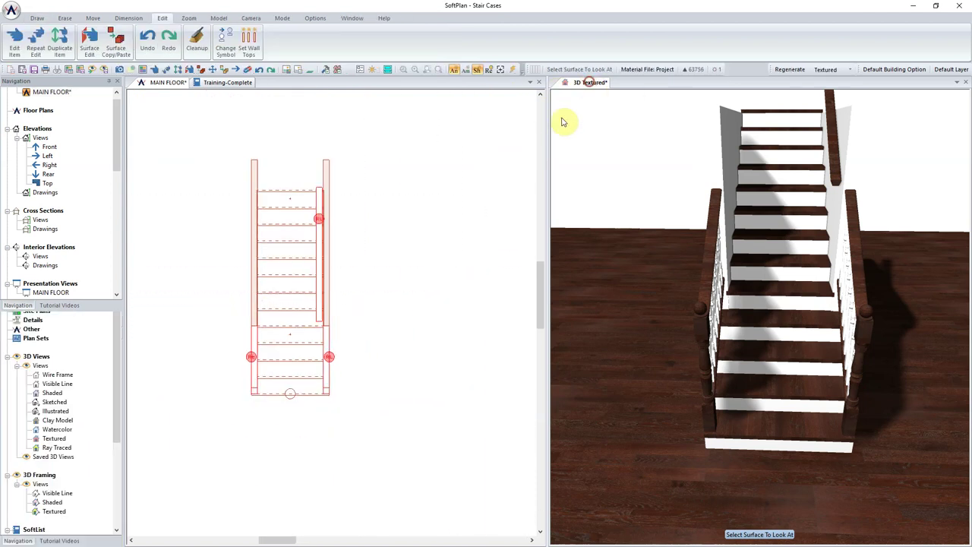
click(735, 228)
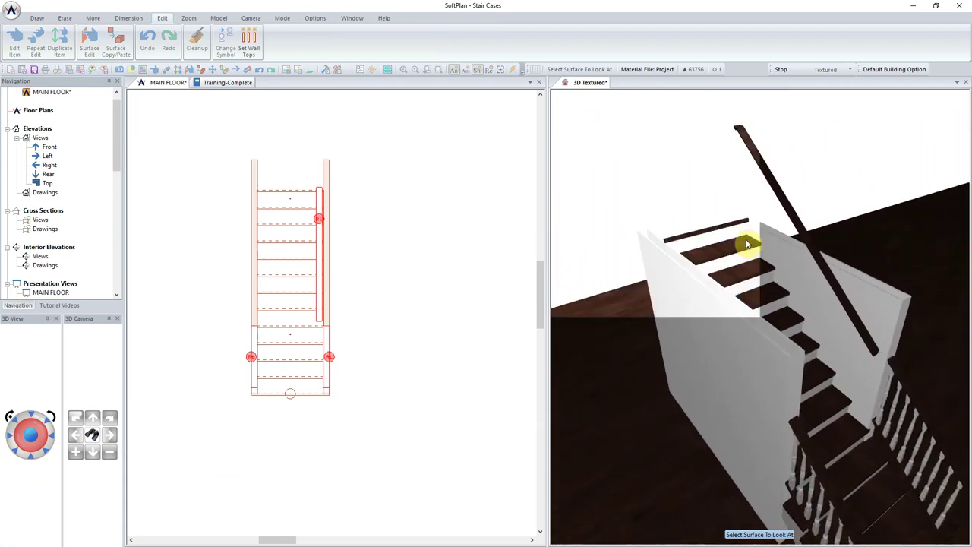
click(840, 376)
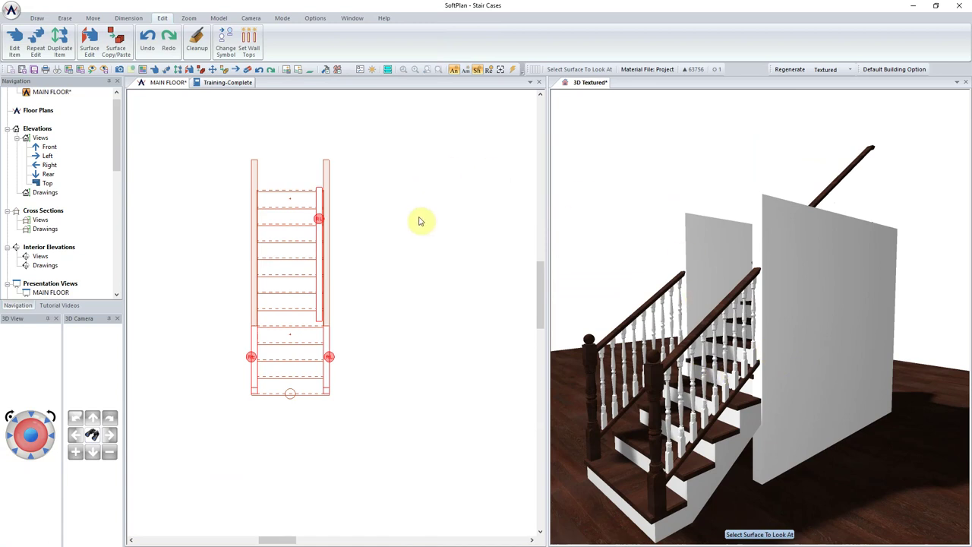
- Sketch a five-riser flared stair to the right of the staircase, about 5'-2 3/4" wide at the top and 8'-8 5/8" at the bottom
key(Escape)
scroll(433, 242, down, 1)
middle_drag(443, 263, 336, 260)
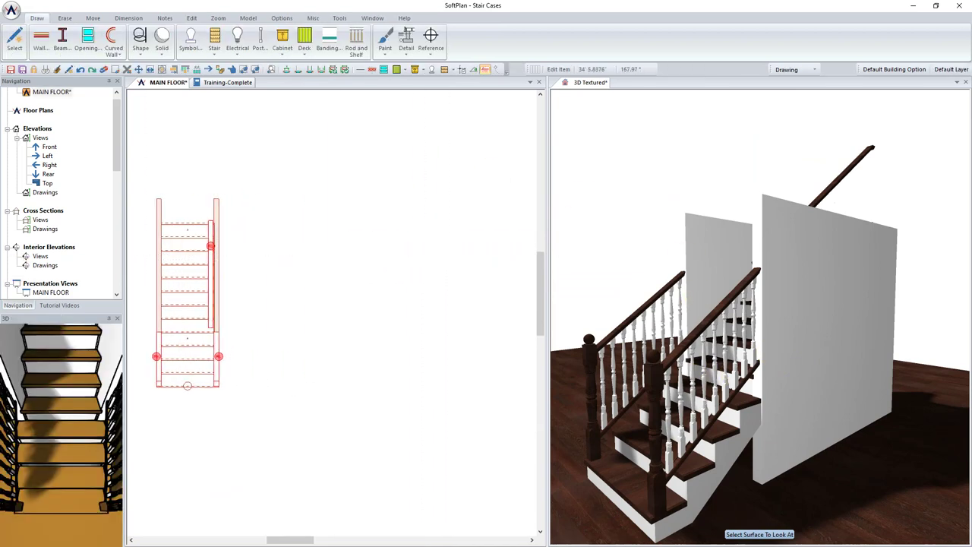
click(214, 50)
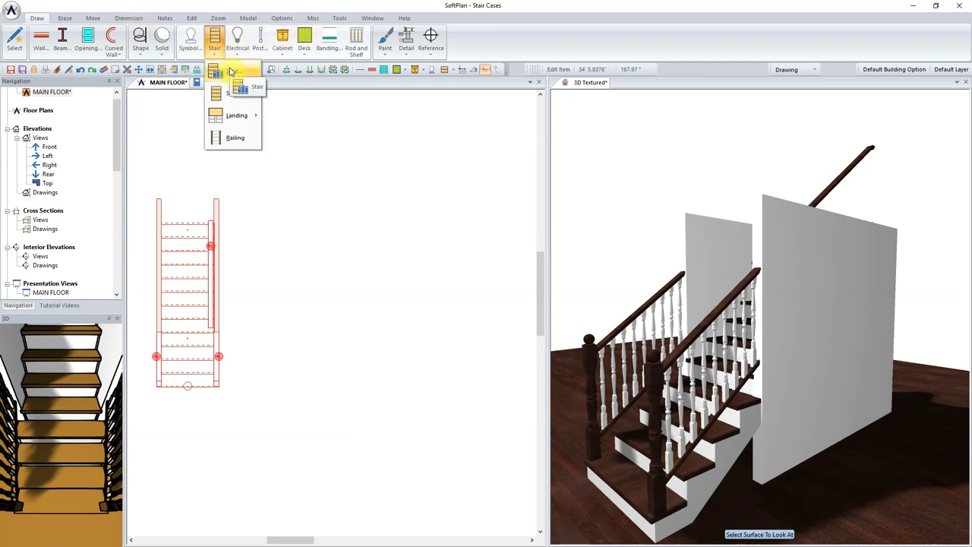
mouse_move(245, 95)
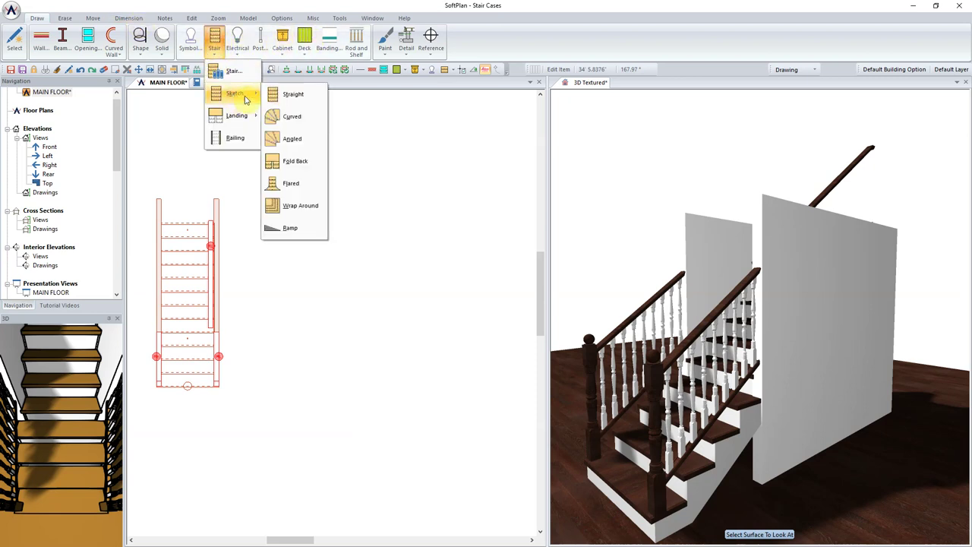
click(314, 184)
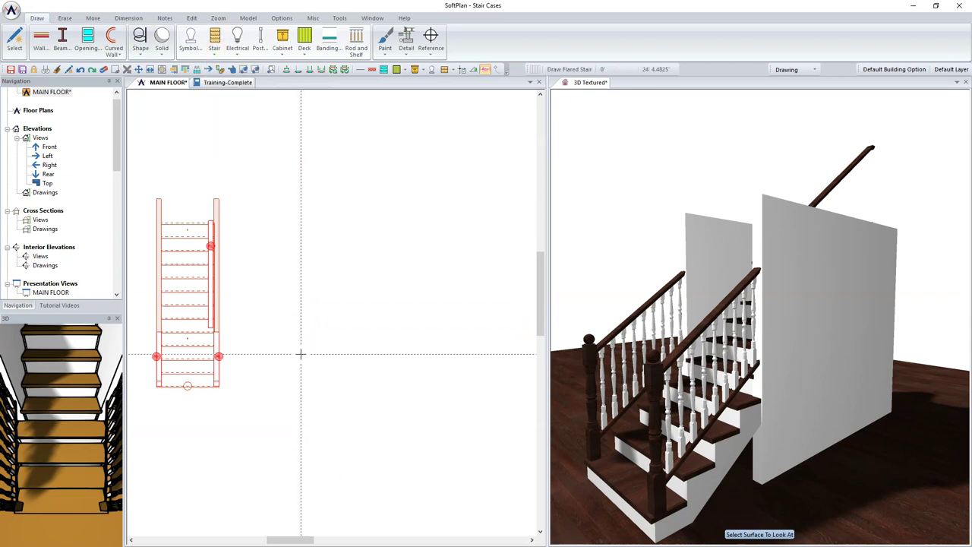
click(295, 385)
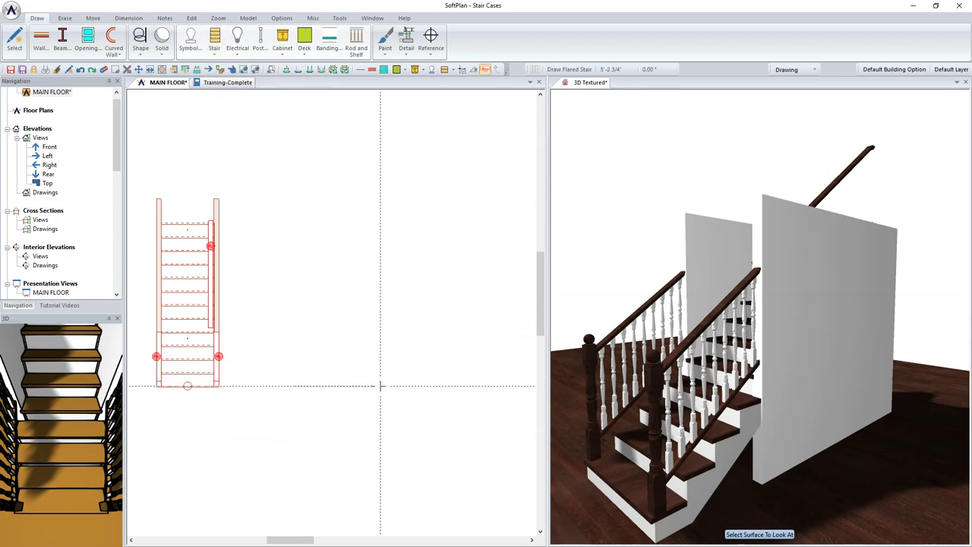
click(380, 331)
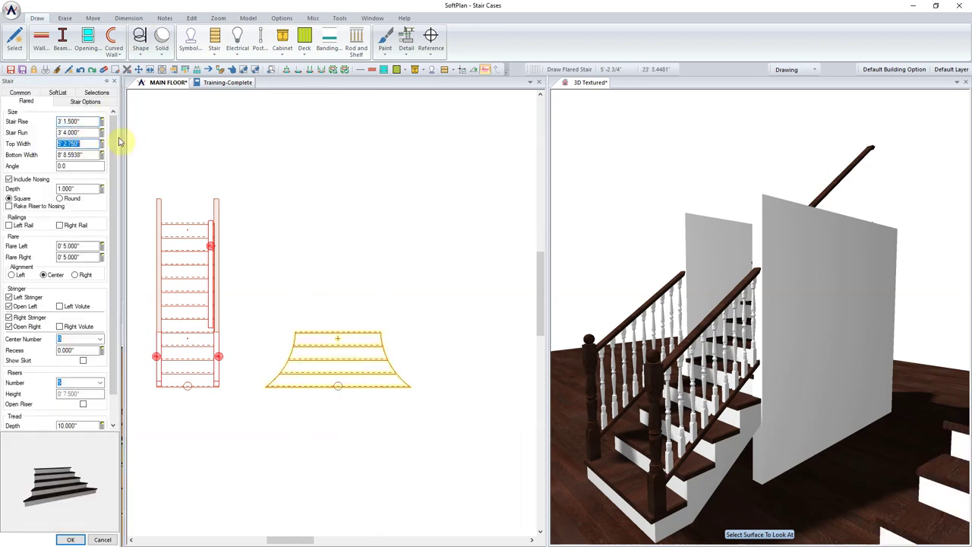
- Set the flared stair to 4' top width, 6' bottom width and 2" left and right flare, and view it in 3D
click(88, 155)
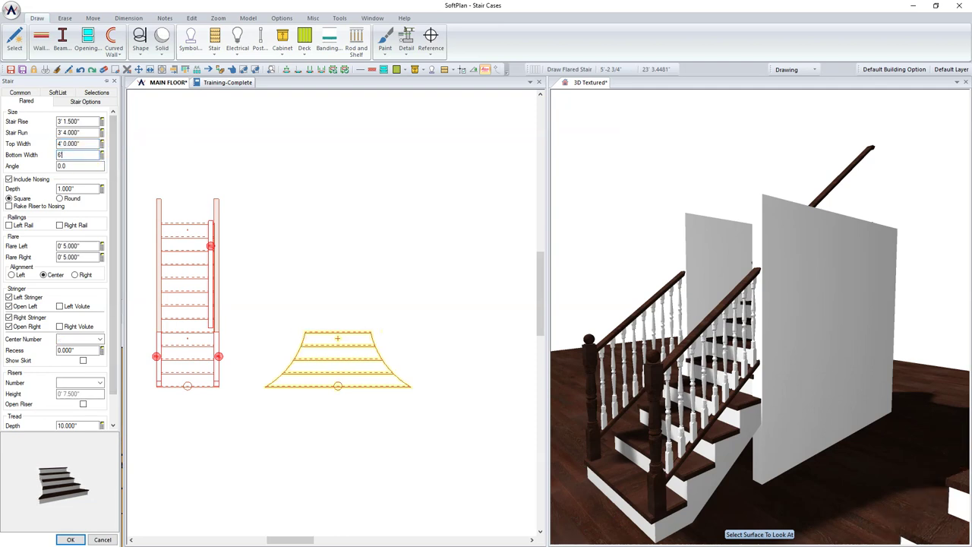
key(Return)
key(Tab)
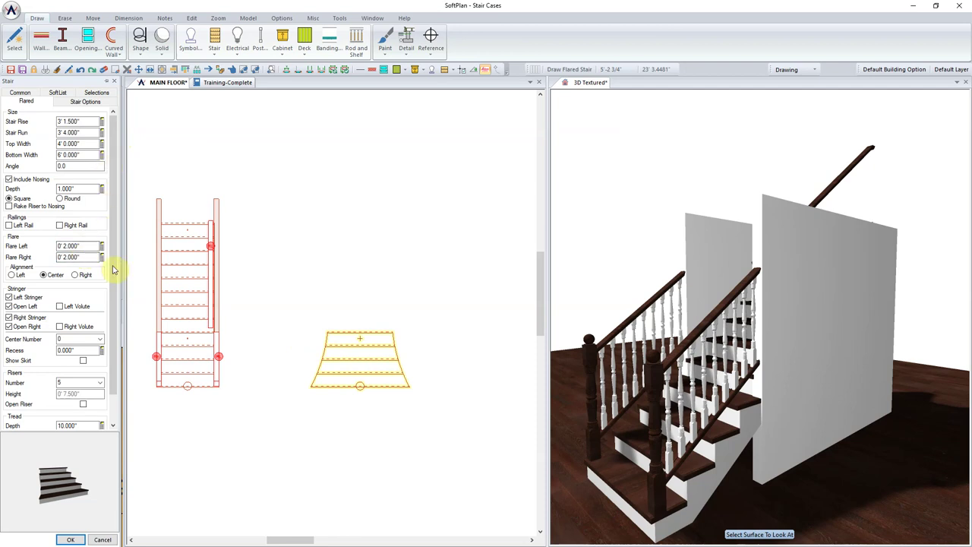
click(70, 539)
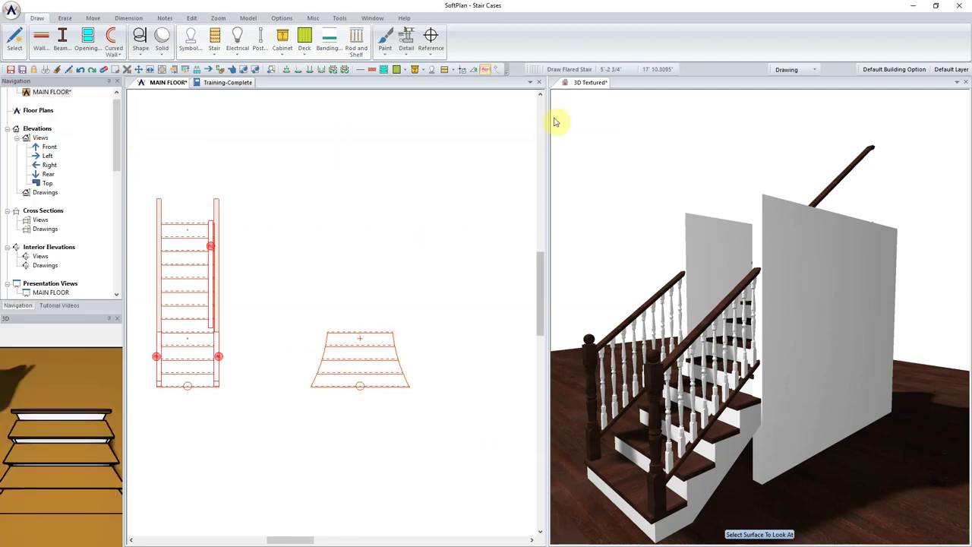
click(588, 83)
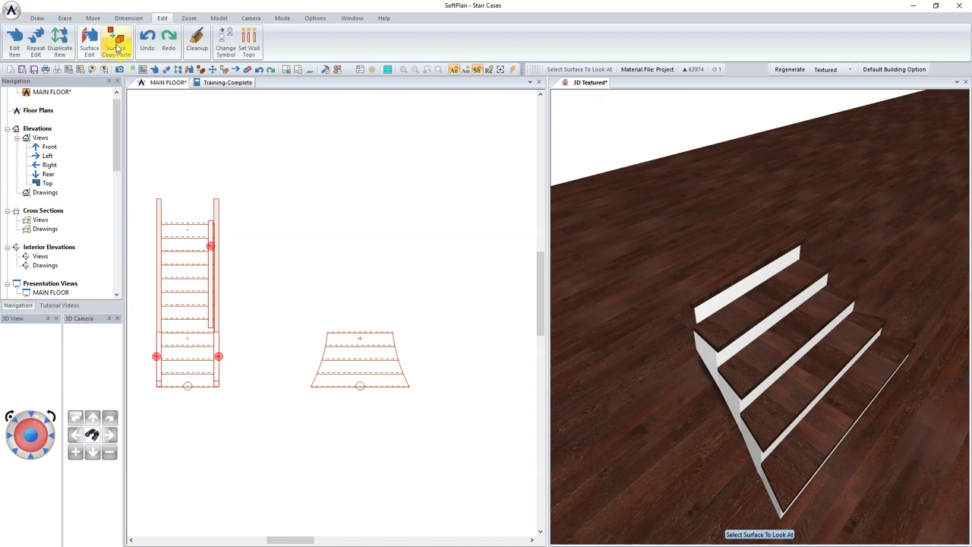
- Draw two parallel Partition 3.5" walls about 6'-9" long extending back from the flared stair's two top corners
click(36, 18)
click(42, 36)
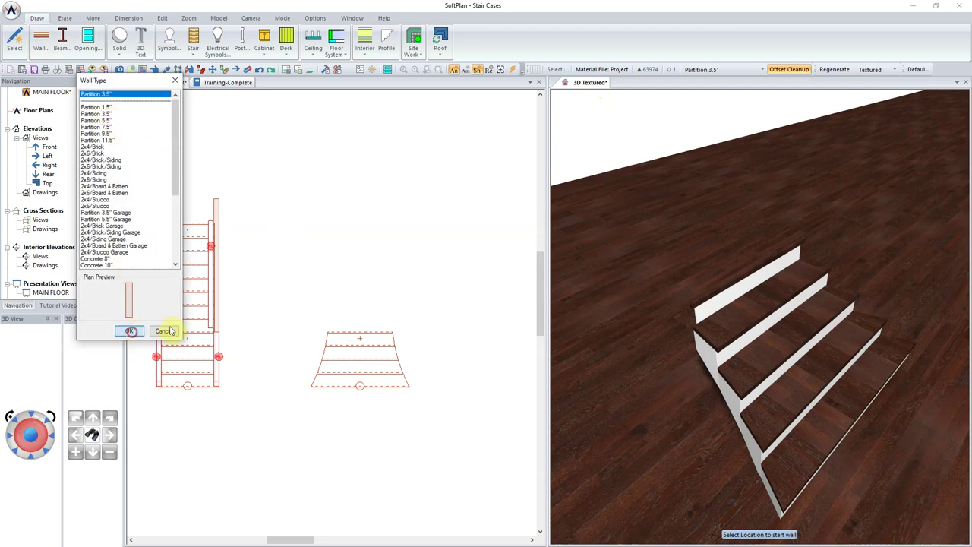
key(Return)
scroll(335, 312, up, 3)
click(342, 341)
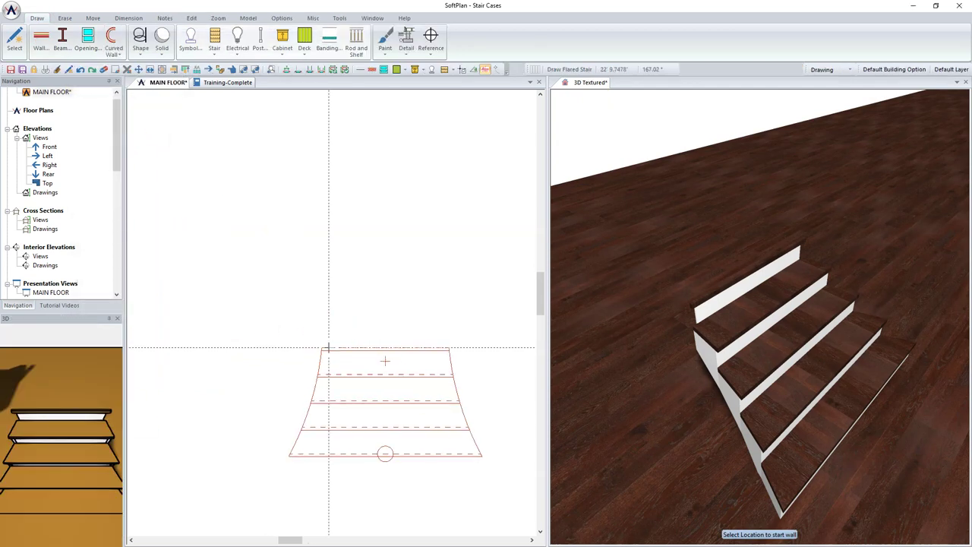
scroll(324, 190, down, 1)
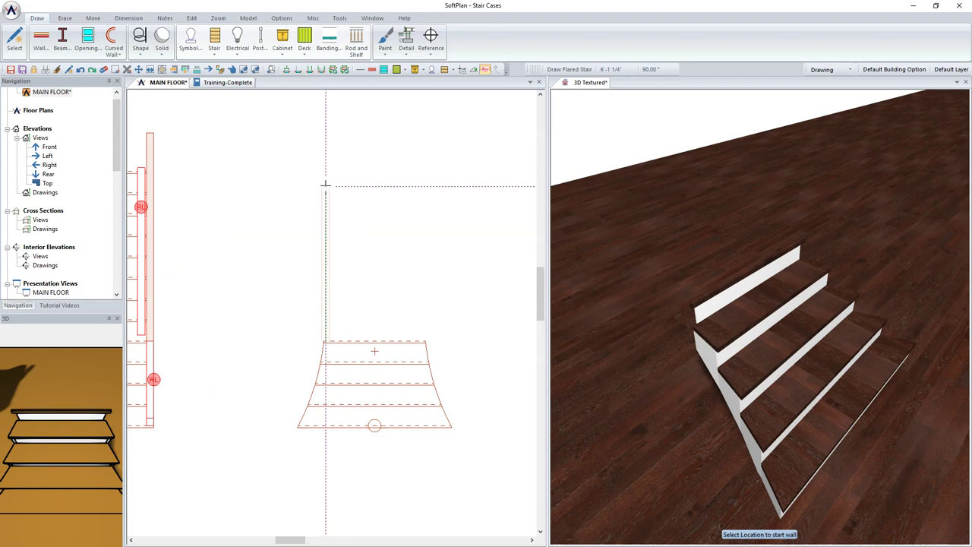
click(325, 167)
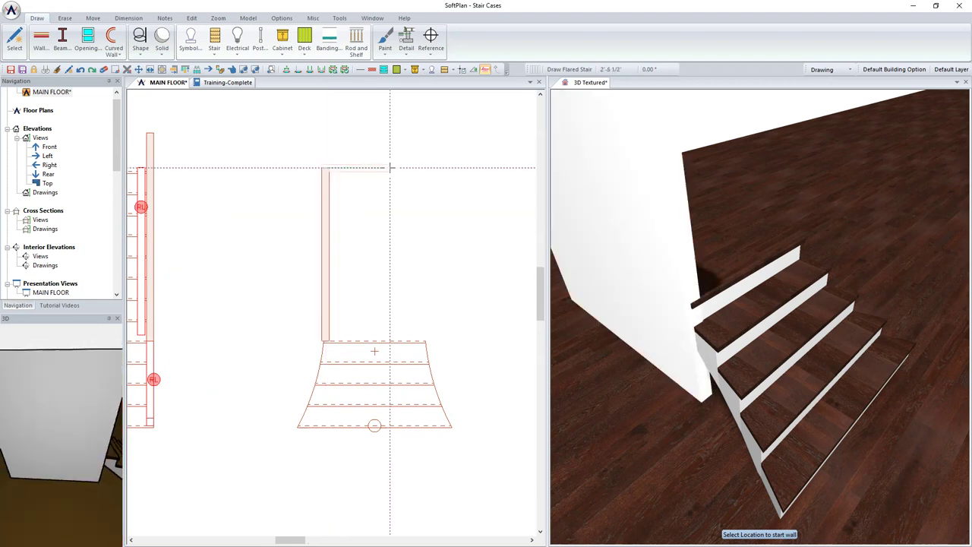
click(425, 339)
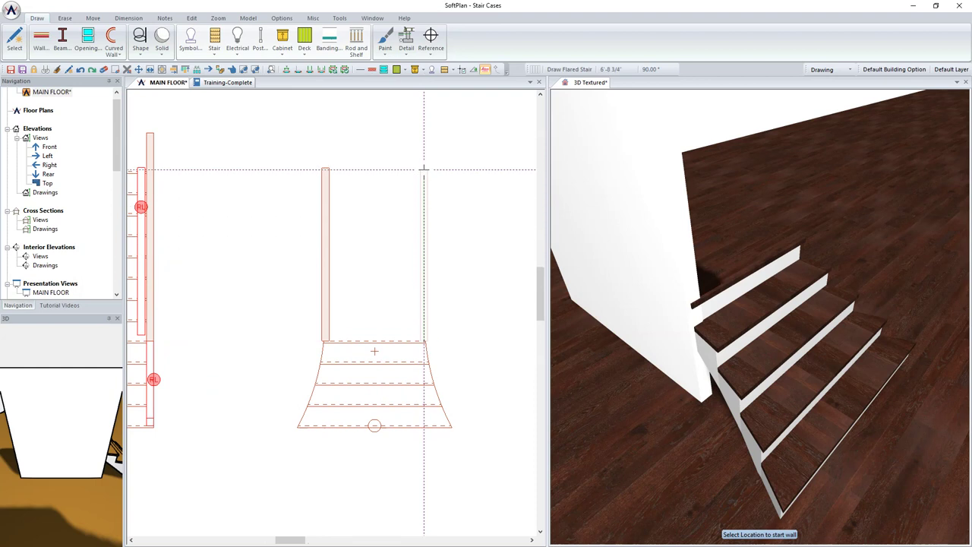
click(424, 167)
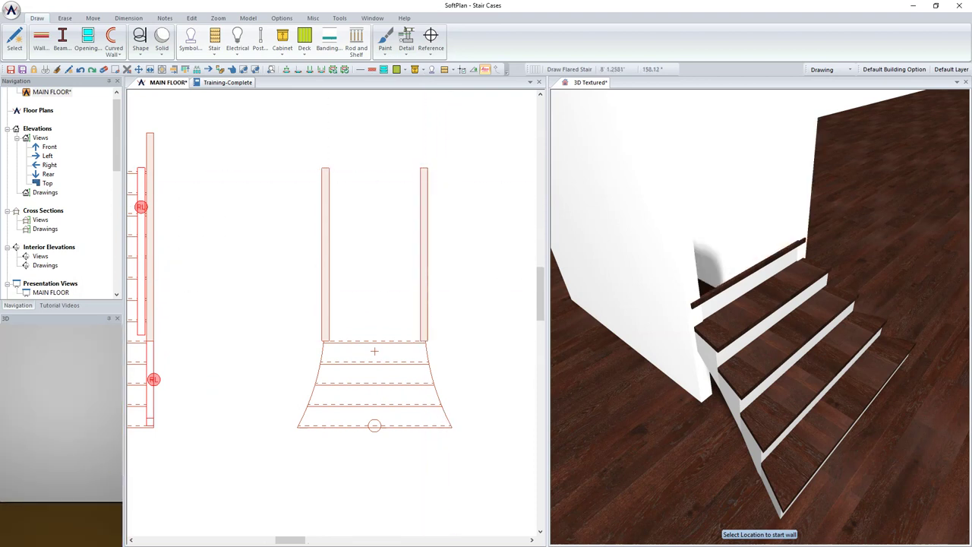
- Move both new walls so their outer faces line up with the flared stair's top corners
click(225, 71)
click(325, 210)
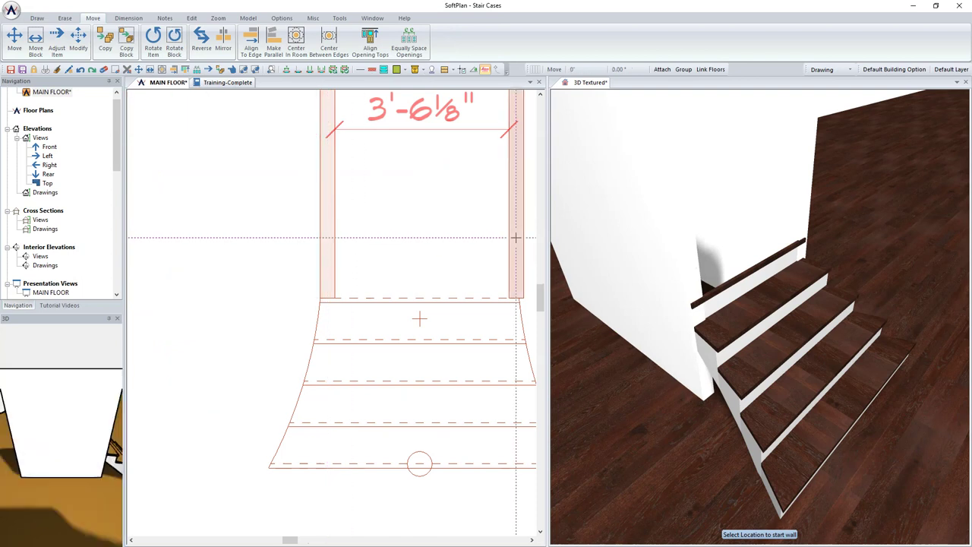
click(512, 237)
scroll(451, 235, down, 3)
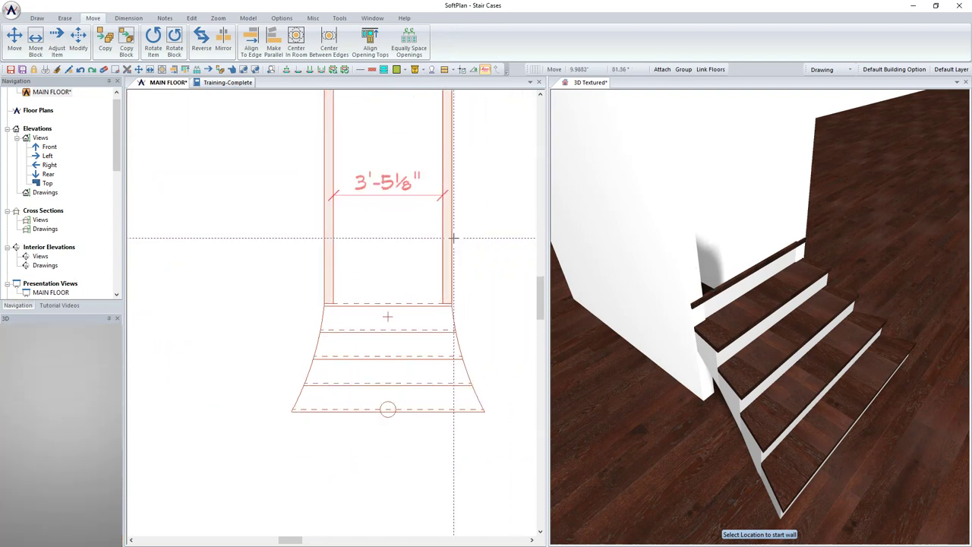
- Add left and right railings to the flared stair
right_click(434, 358)
click(469, 390)
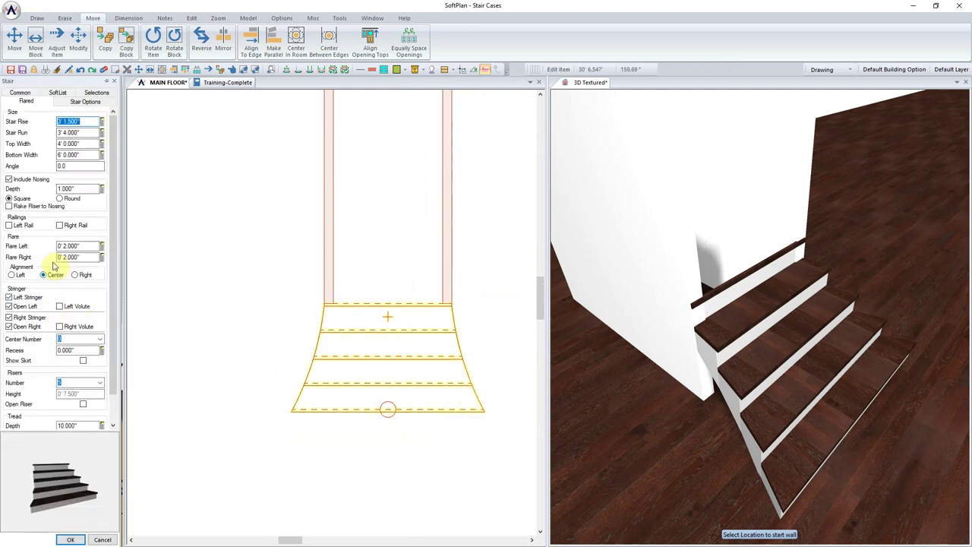
click(60, 227)
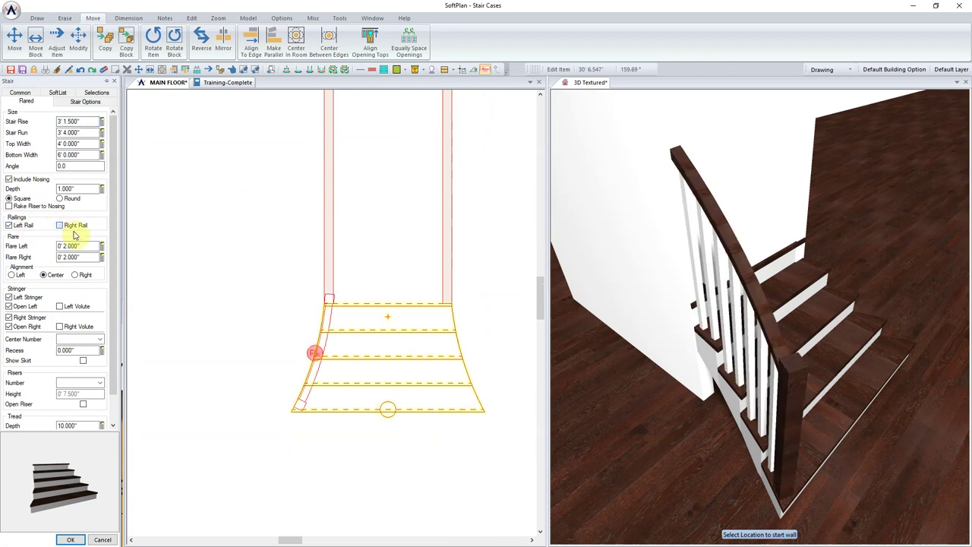
click(75, 226)
click(67, 538)
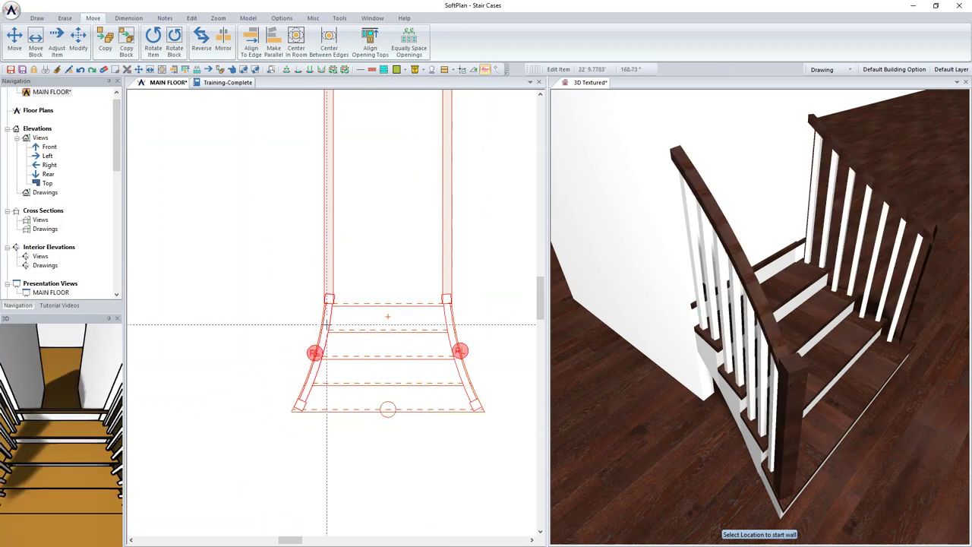
- Apply the colonial definition from the Stair Railing library to the flared stair's left railing
click(325, 324)
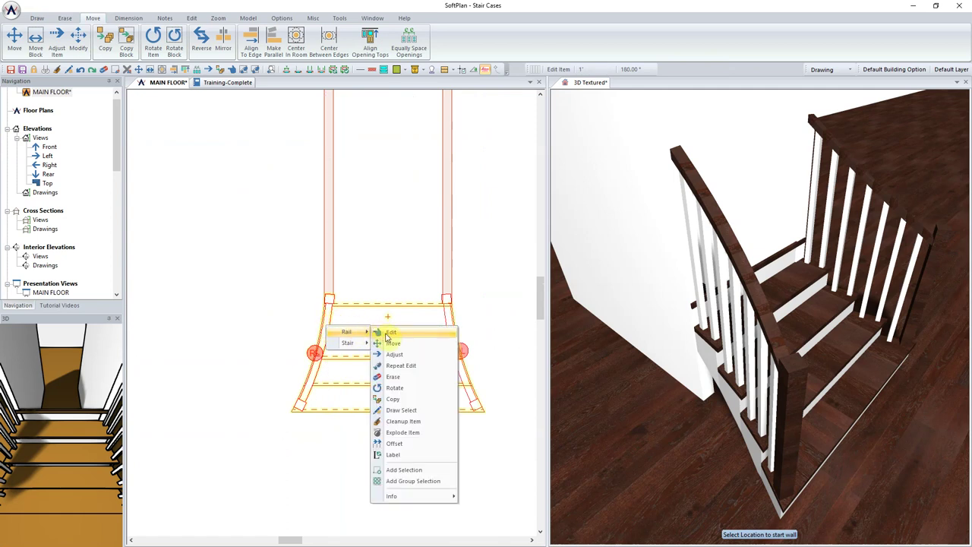
click(383, 334)
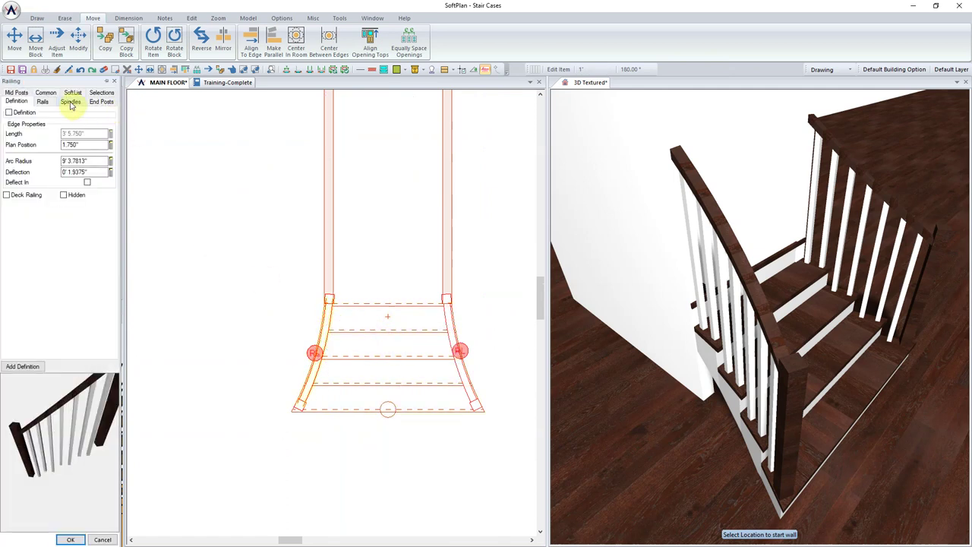
click(23, 114)
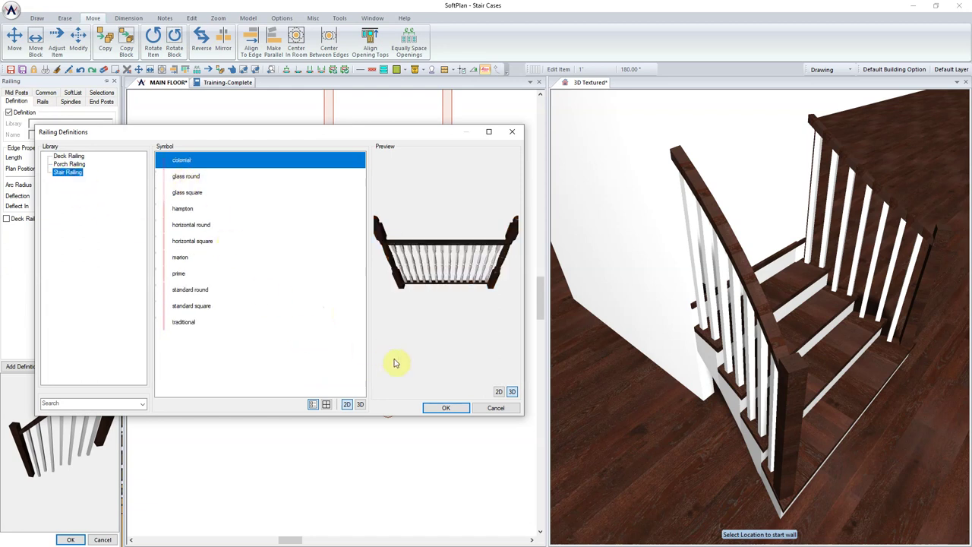
click(446, 409)
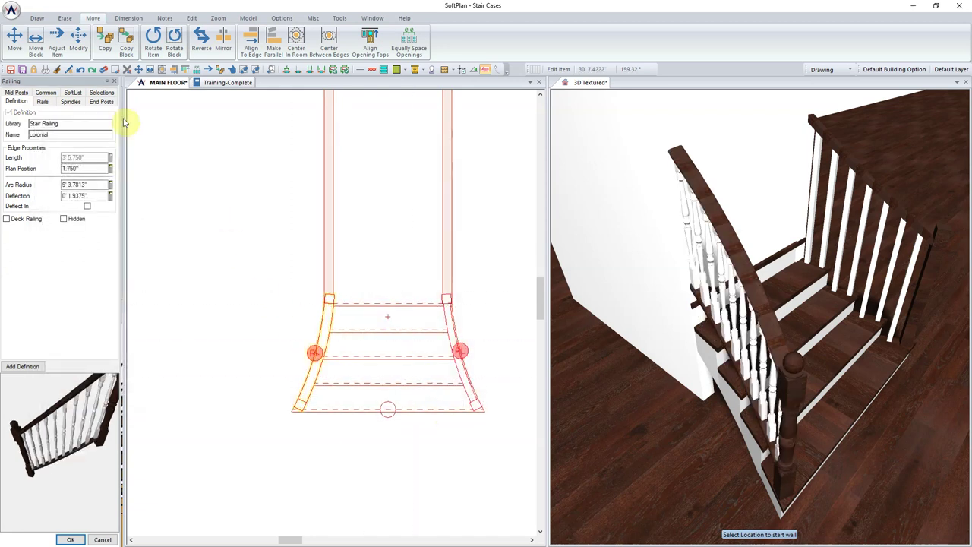
- Set the left railing's top post style to No Post, turn off its toe rail, and accept the railing settings
click(102, 102)
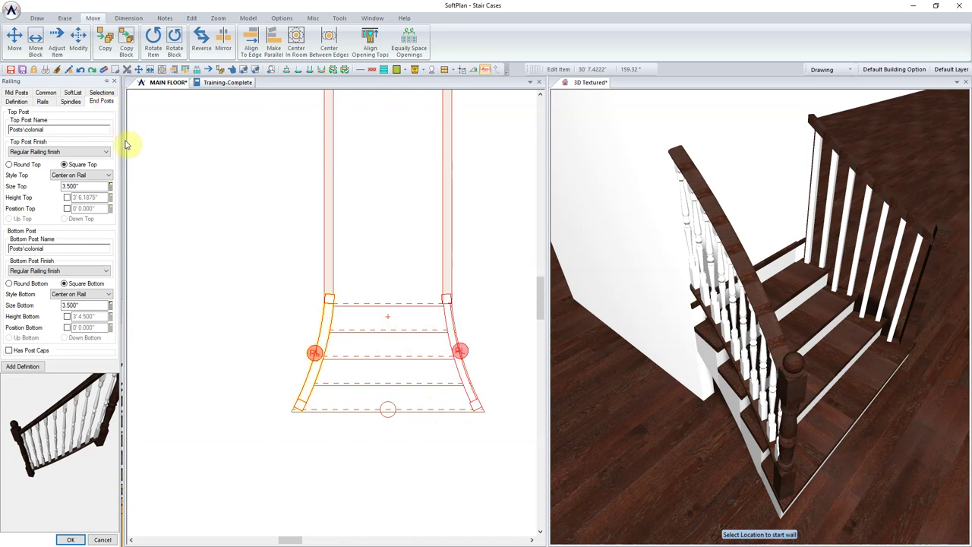
click(107, 176)
click(107, 183)
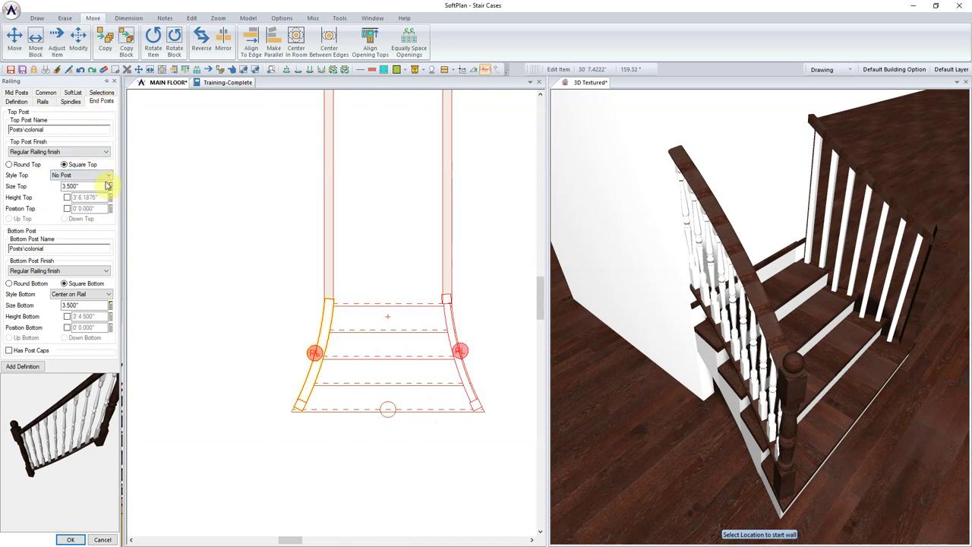
click(45, 101)
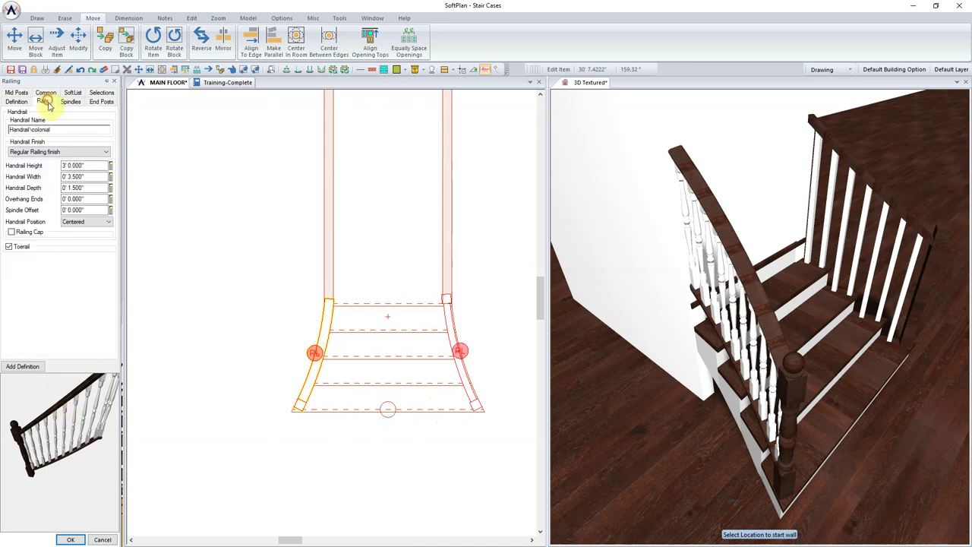
click(22, 248)
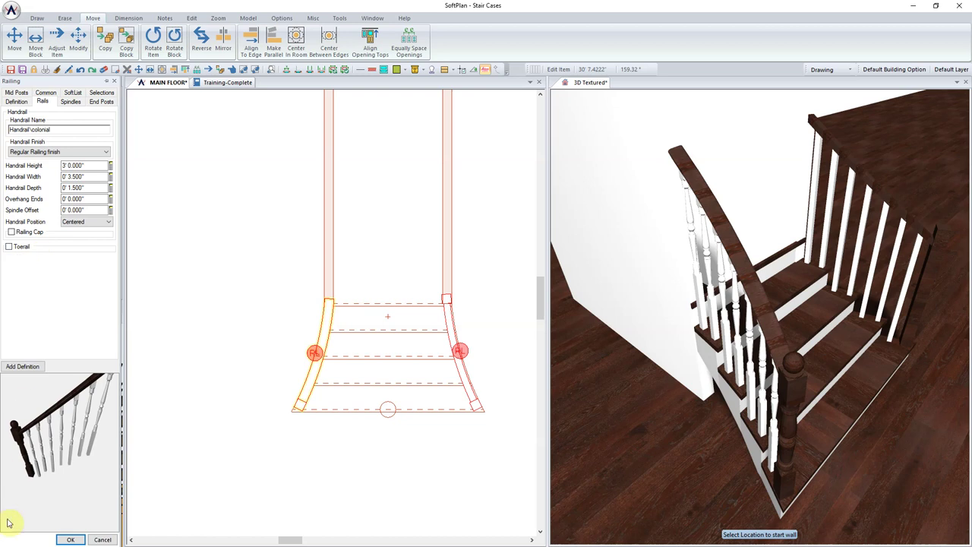
click(67, 538)
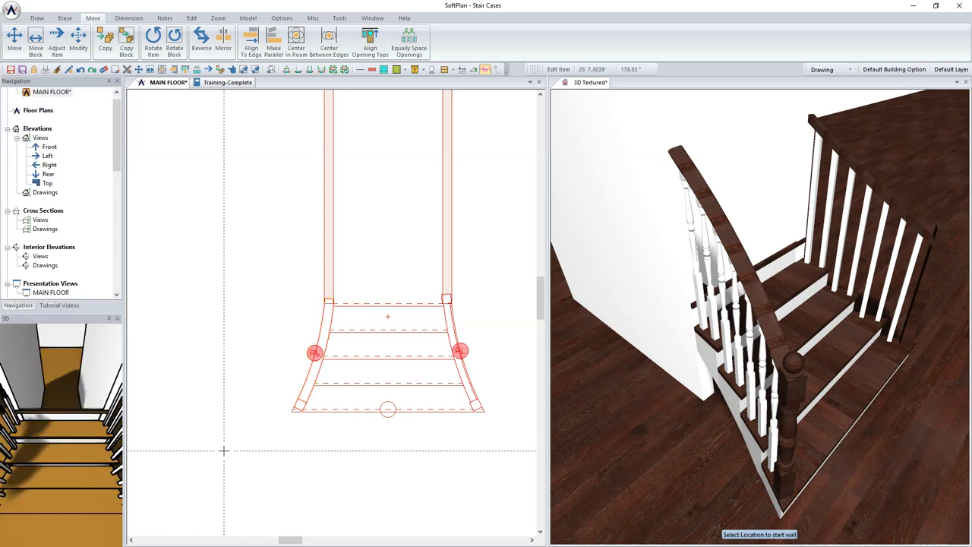
- Give the flared stair's right railing the same colonial definition, without a top post or toe rail
click(457, 347)
mouse_move(482, 347)
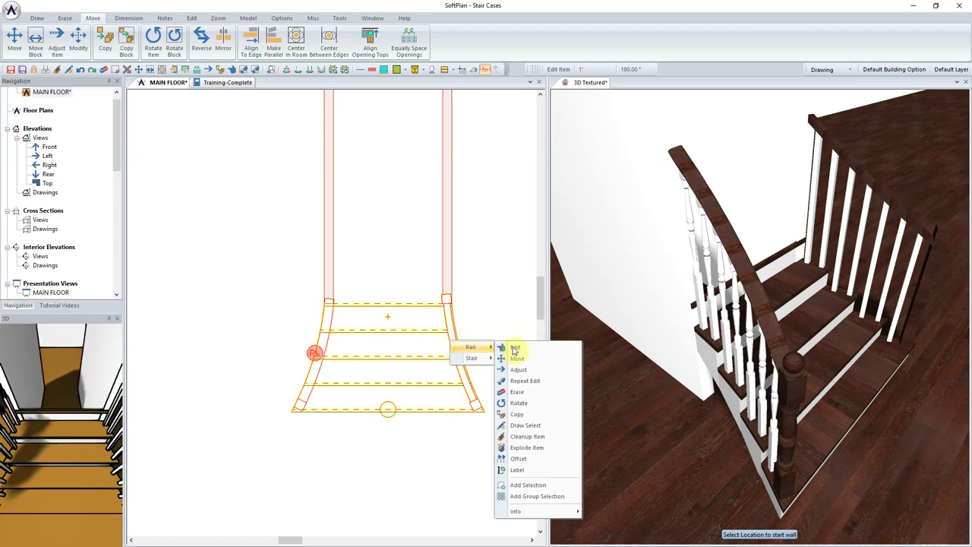
click(521, 371)
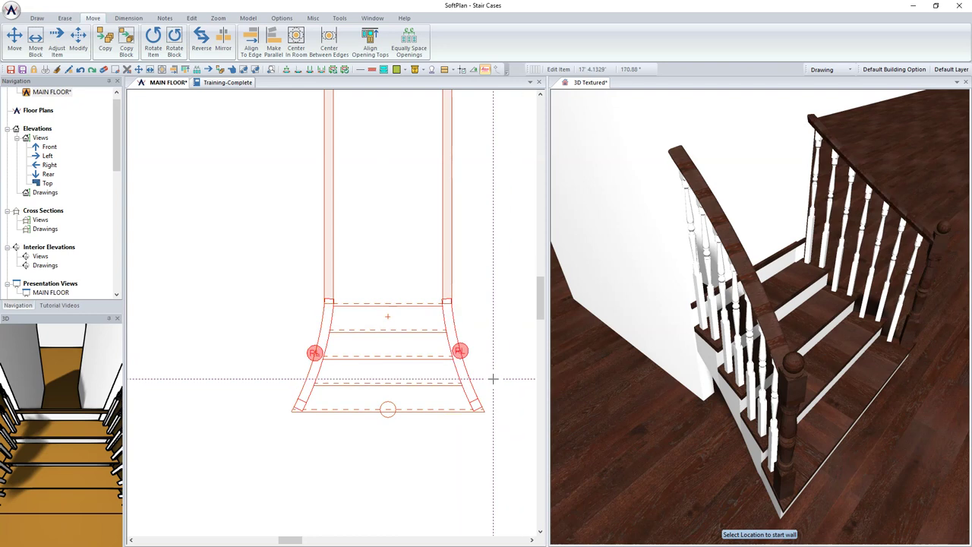
- Adjust the top ends of both flared-stair railings back to the ends of the adjoining walls
right_click(326, 306)
mouse_move(369, 314)
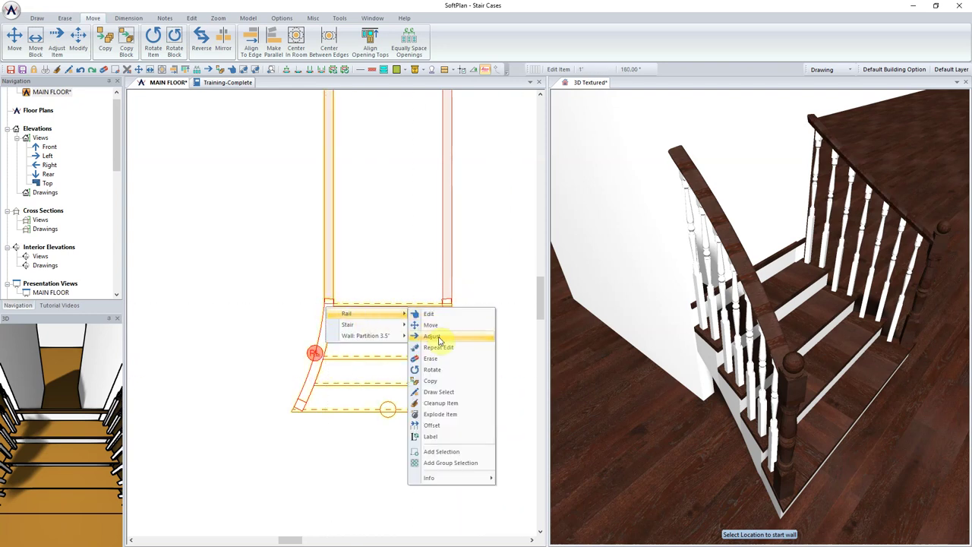
click(431, 335)
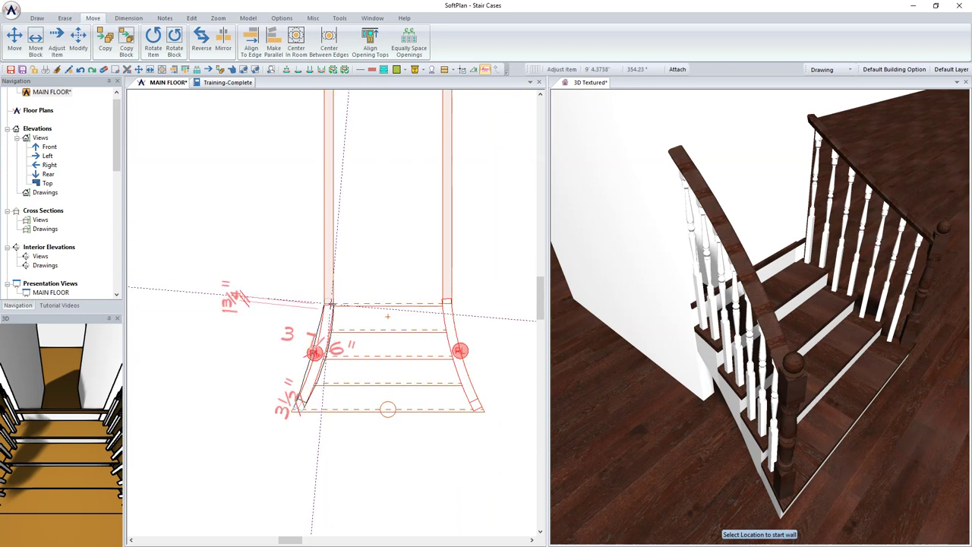
click(447, 304)
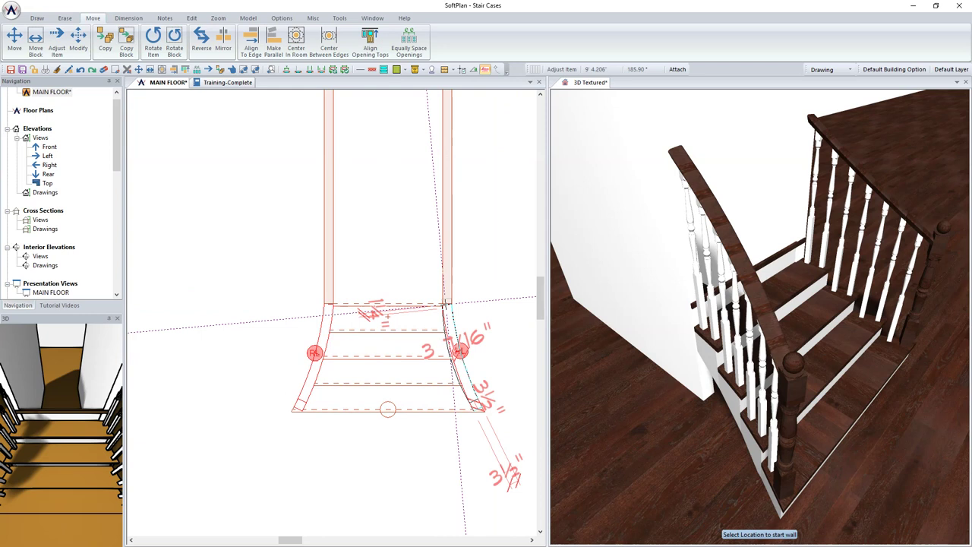
click(446, 304)
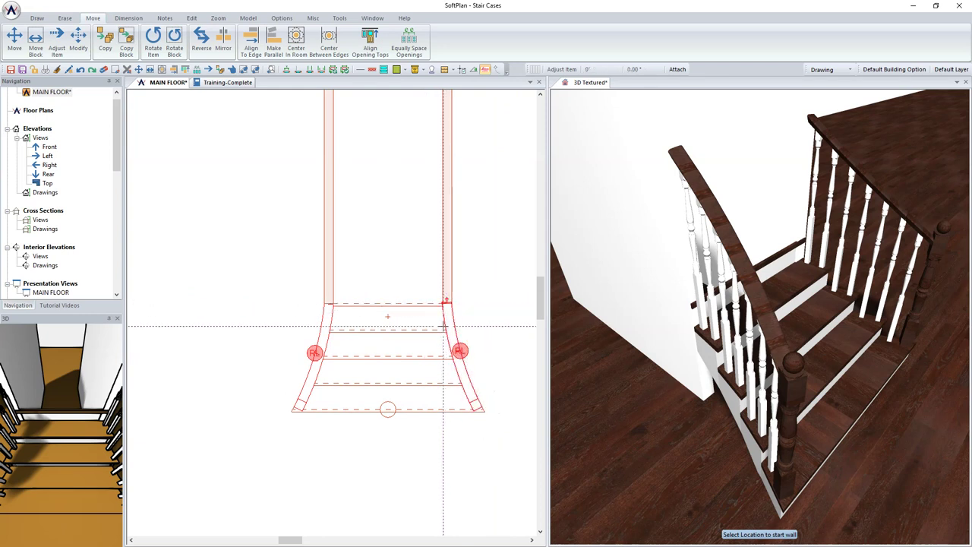
- Draw a straight stair about 3'-4 1/4" wide between the two walls behind the flared stair
scroll(434, 305, down, 2)
right_click(431, 309)
click(477, 256)
click(36, 17)
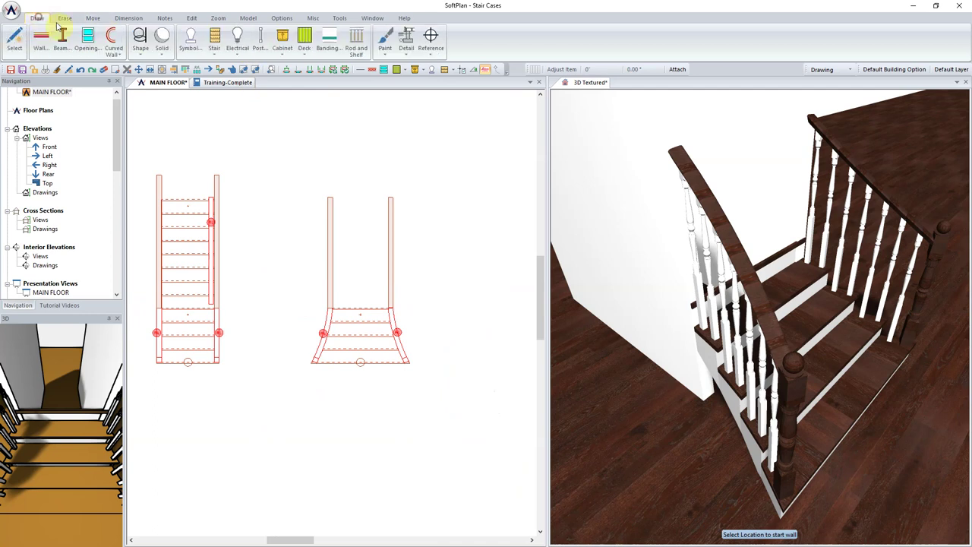
click(216, 45)
mouse_move(236, 93)
click(279, 94)
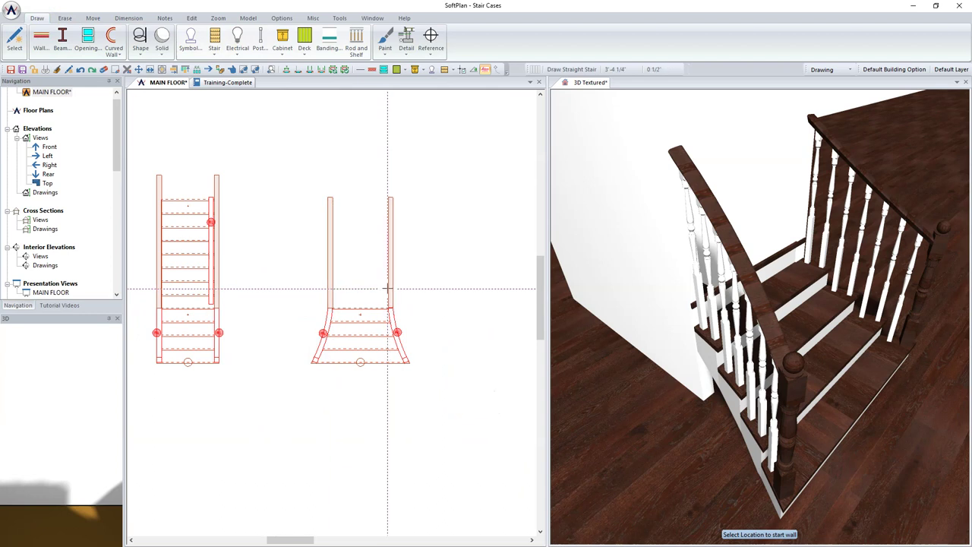
click(379, 232)
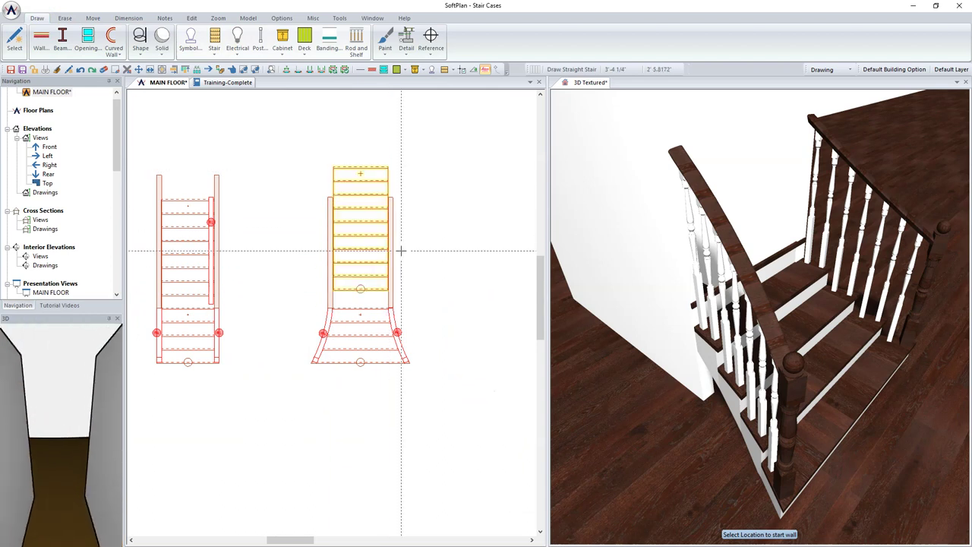
click(70, 539)
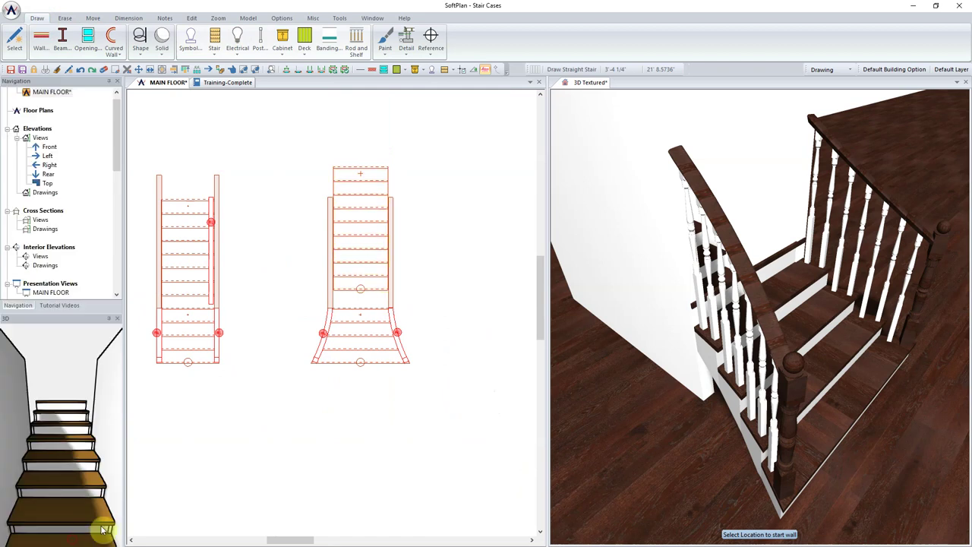
- Move the straight flight between the walls so its bottom edge meets the top of the flared stair
right_click(370, 283)
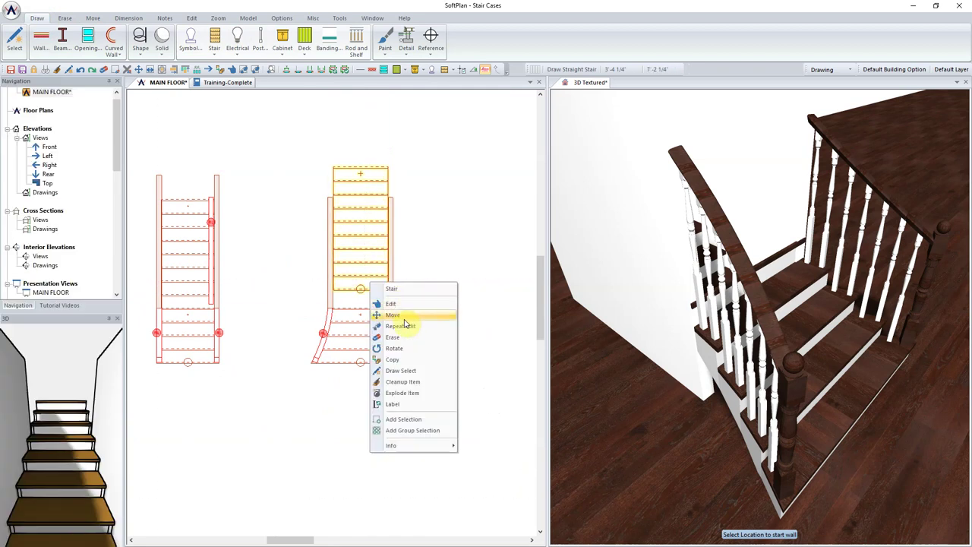
click(409, 315)
click(369, 296)
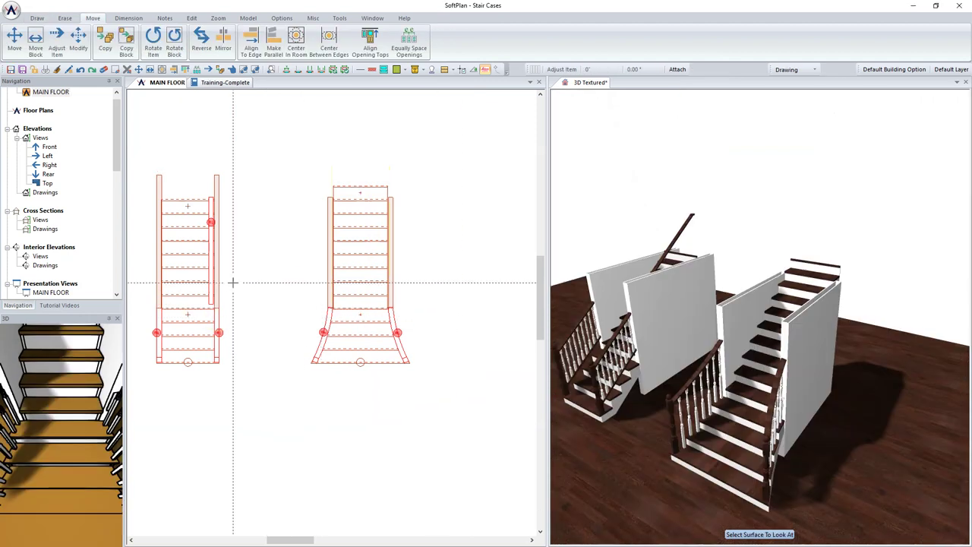
- Add a colonial stair railing to the straight flight along its left wall
click(37, 20)
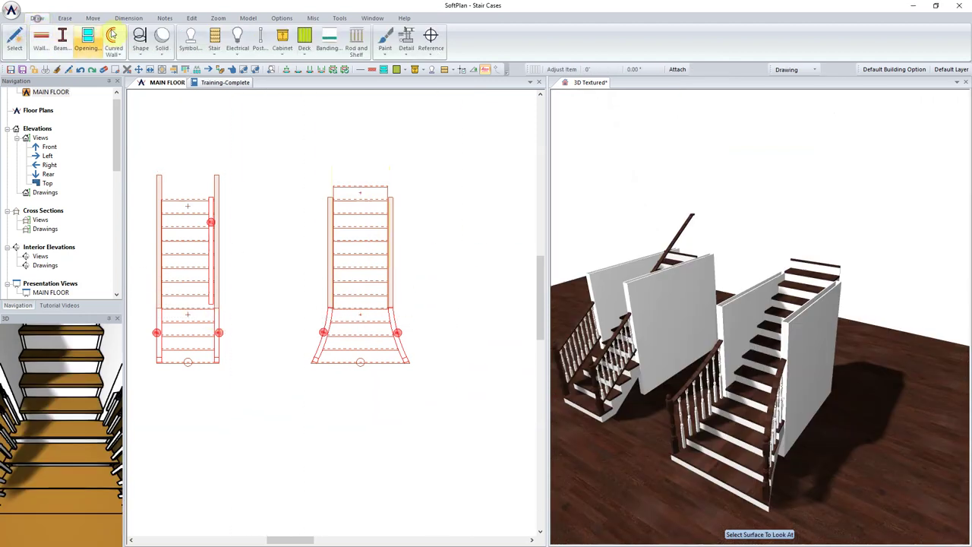
click(214, 38)
click(240, 137)
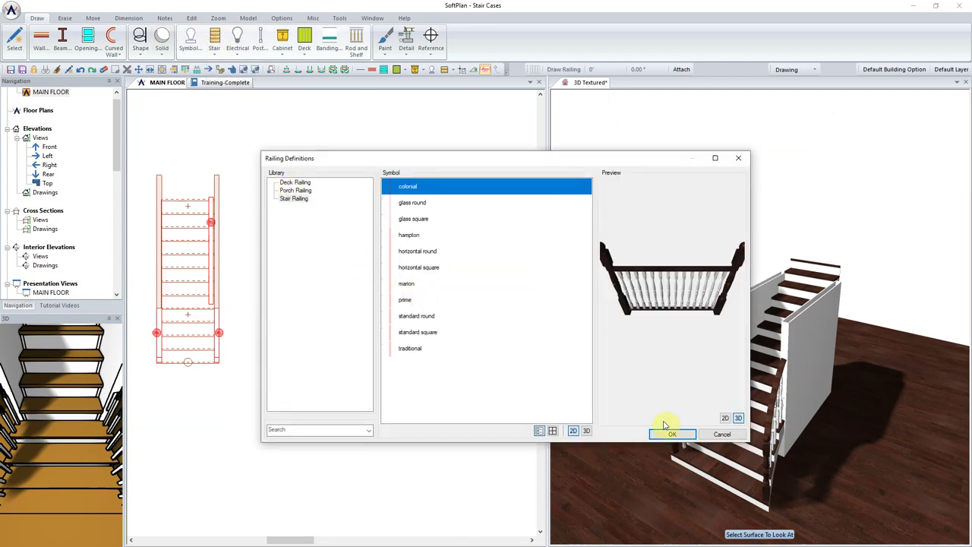
click(668, 434)
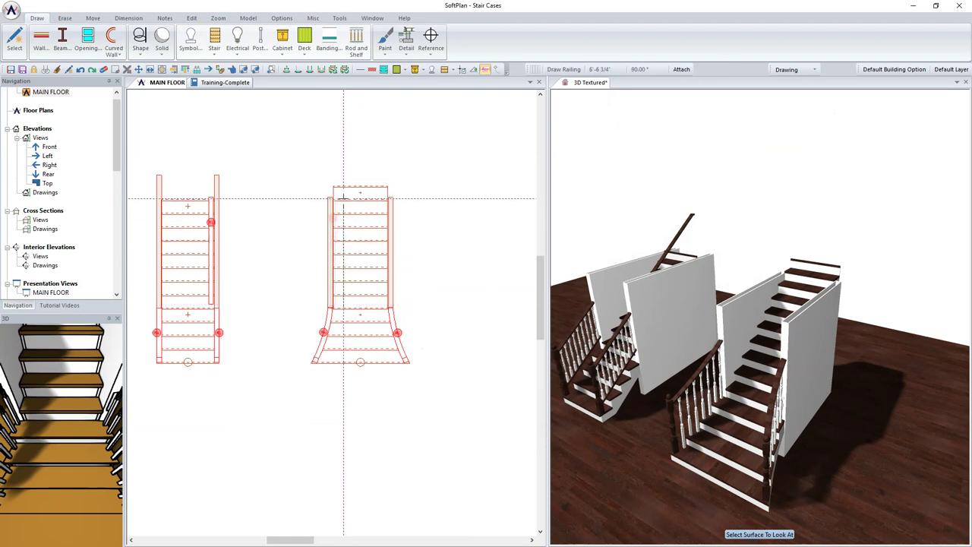
click(343, 198)
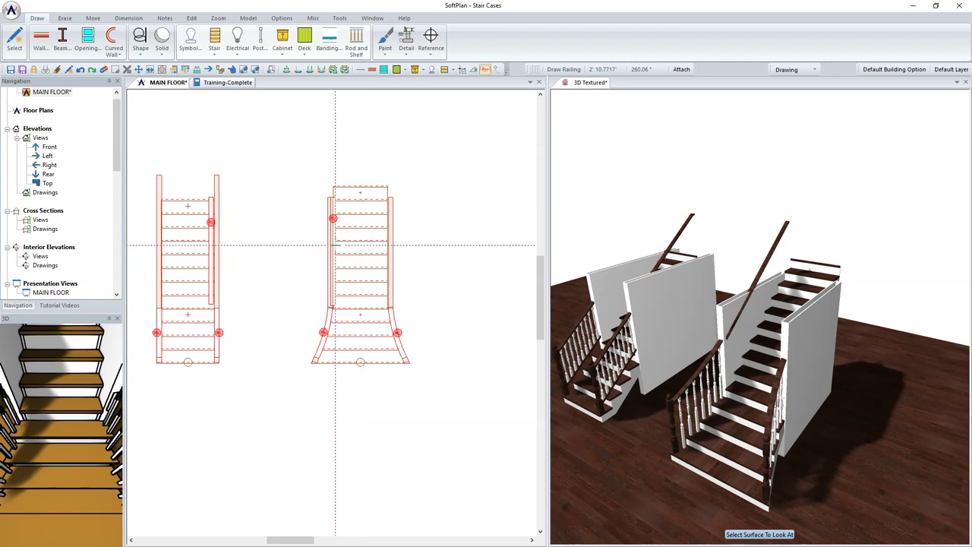
- Move the straight flight's new railing inward, away from the left wall
click(93, 17)
click(16, 42)
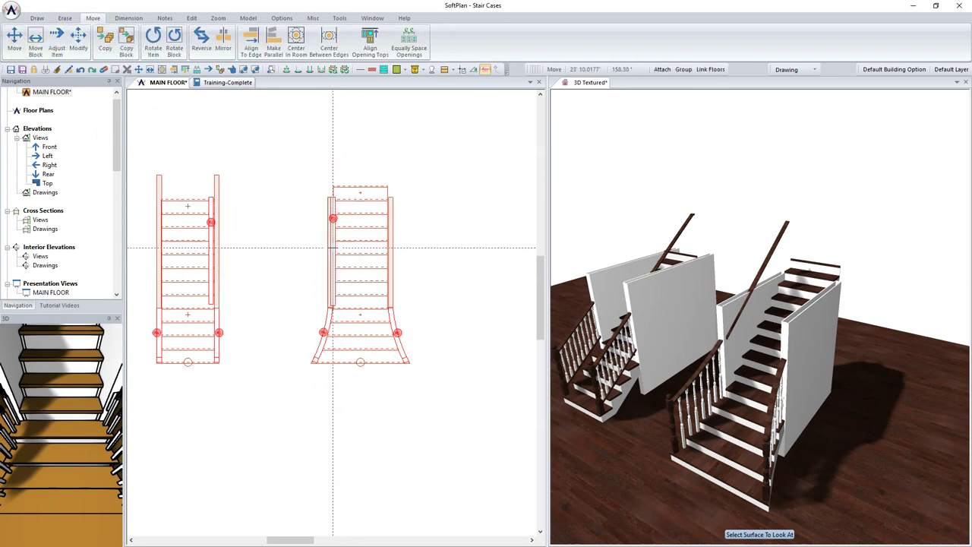
drag(335, 248, 341, 248)
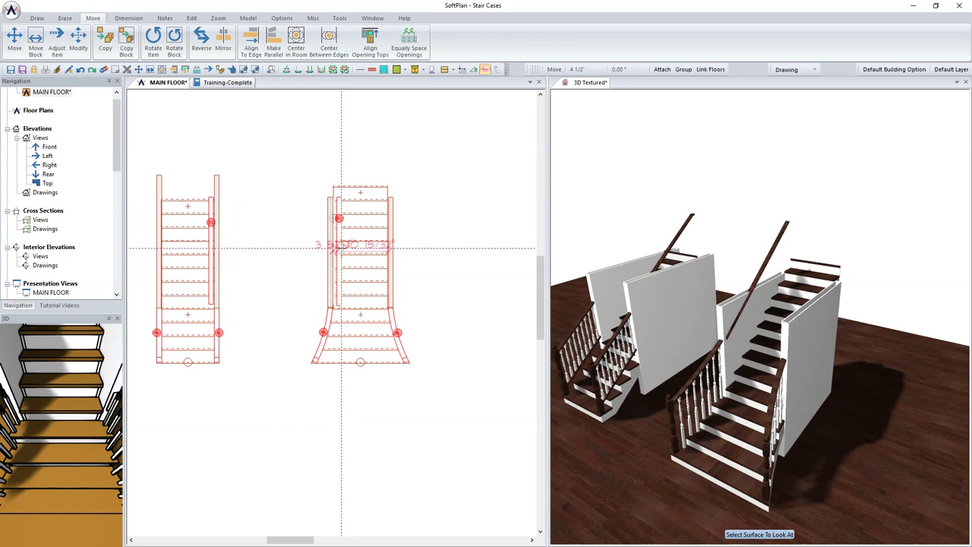
key(Escape)
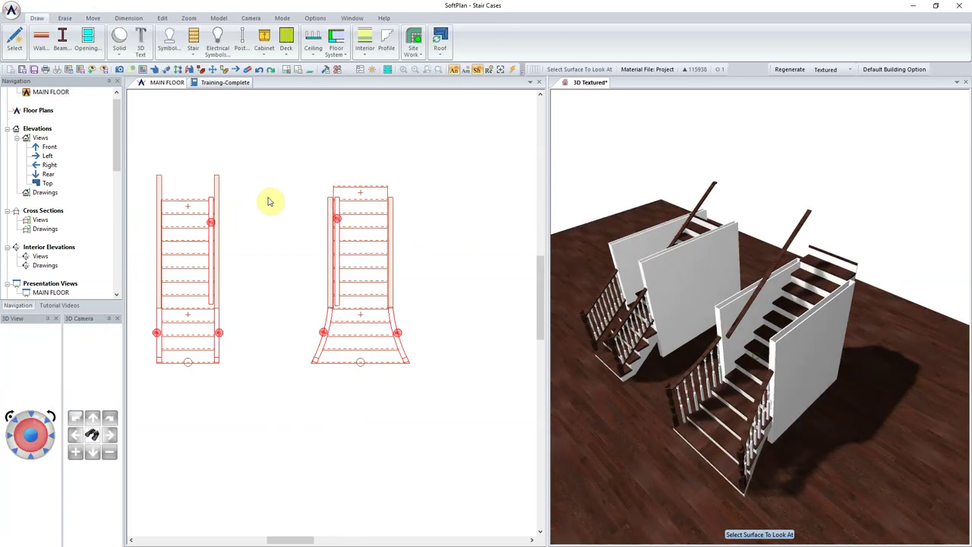
- Open the whole-stair settings to review the size, railings, stringers, risers and treads, and accept them
double_click(202, 184)
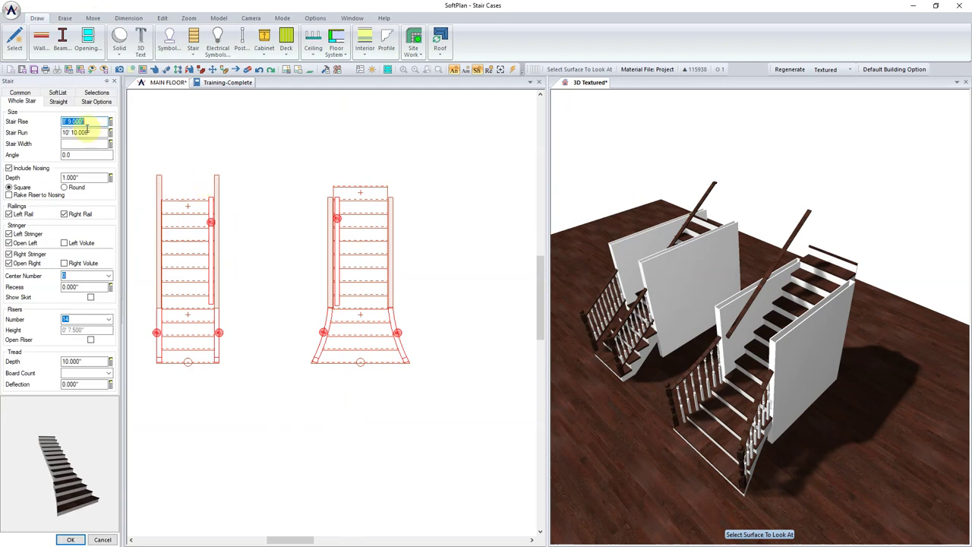
click(68, 538)
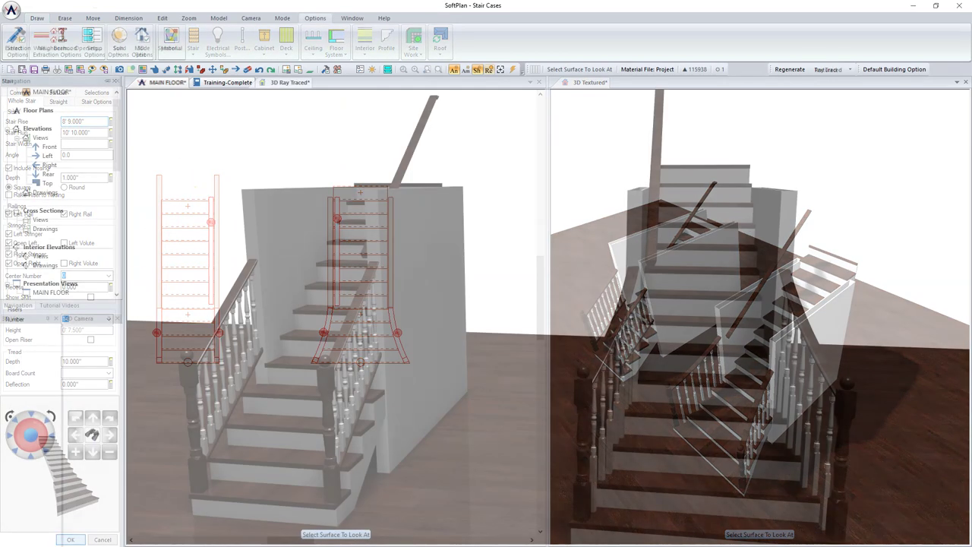